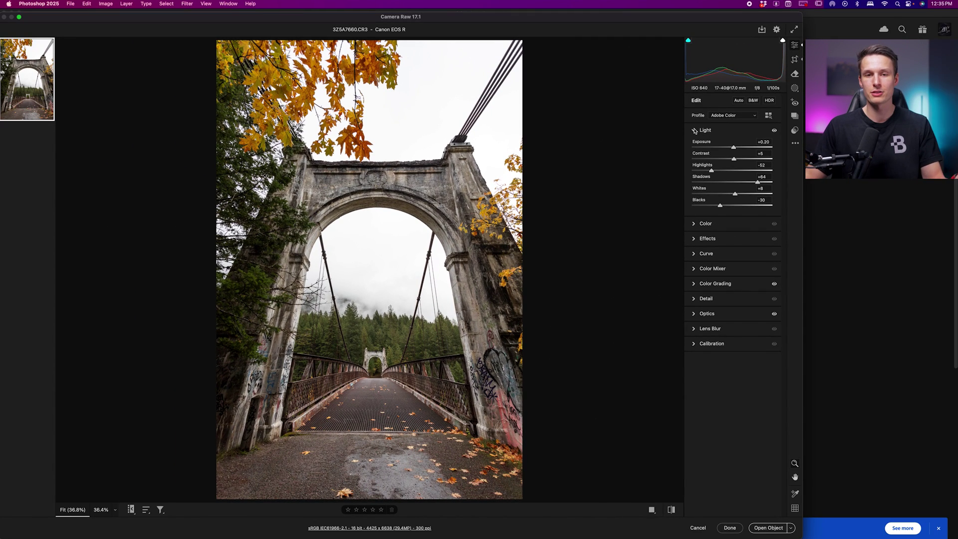
Collapse the Light panel once exposure, highlights, shadows, whites and blacks are set
left_click(694, 130)
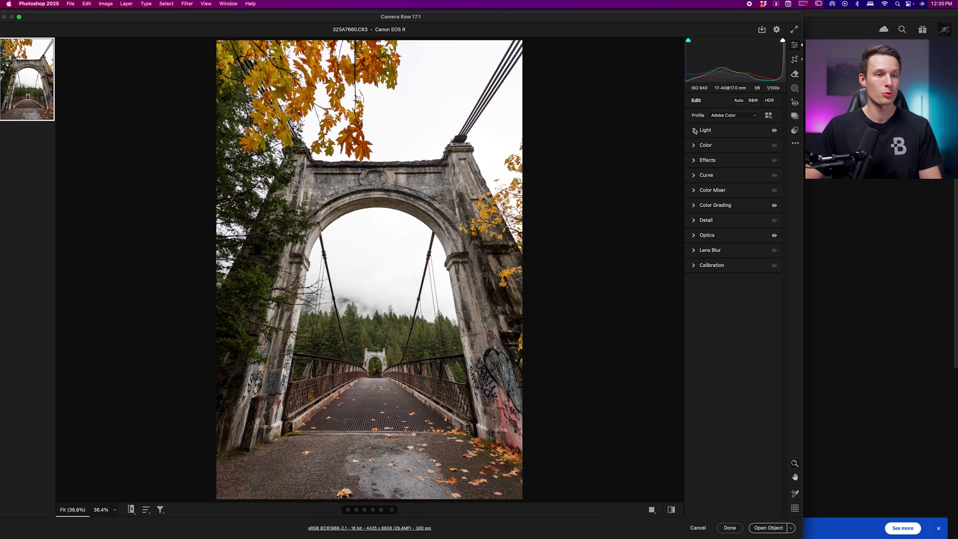
In Color Grading, tint the midtone, shadow and highlight wheels toward blue
left_click(694, 205)
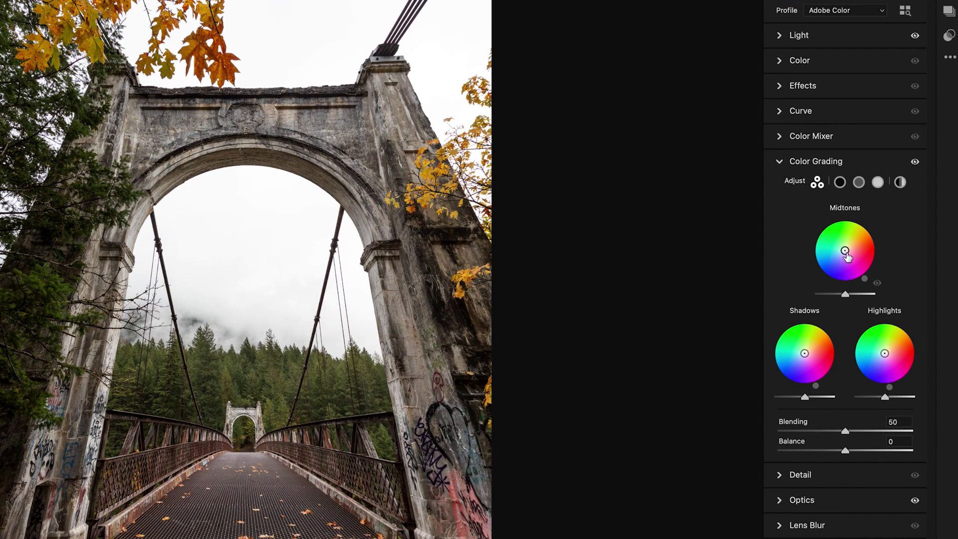
left_click_drag(845, 251, 833, 267)
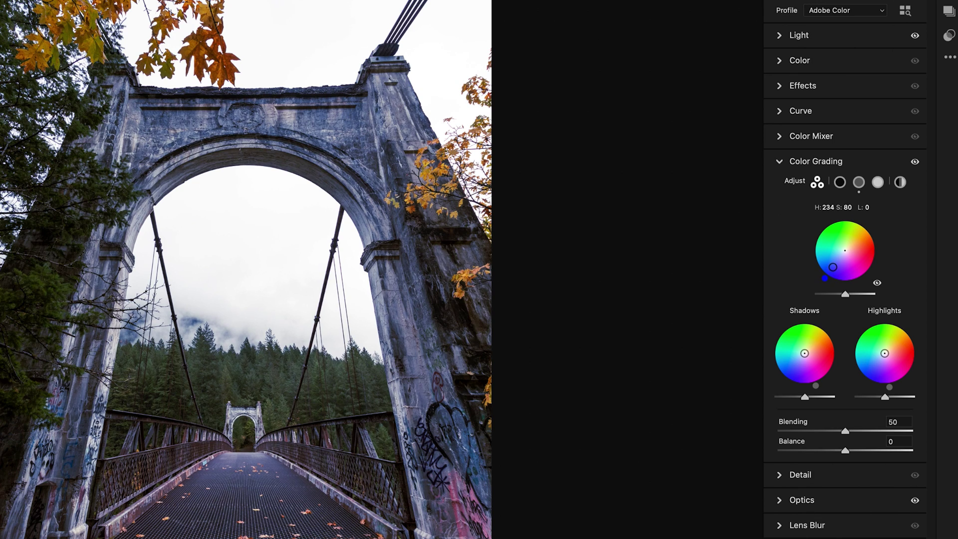
mouse_move(804, 354)
left_mouse_down()
mouse_move(790, 367)
mouse_move(785, 350)
mouse_move(791, 365)
left_mouse_up()
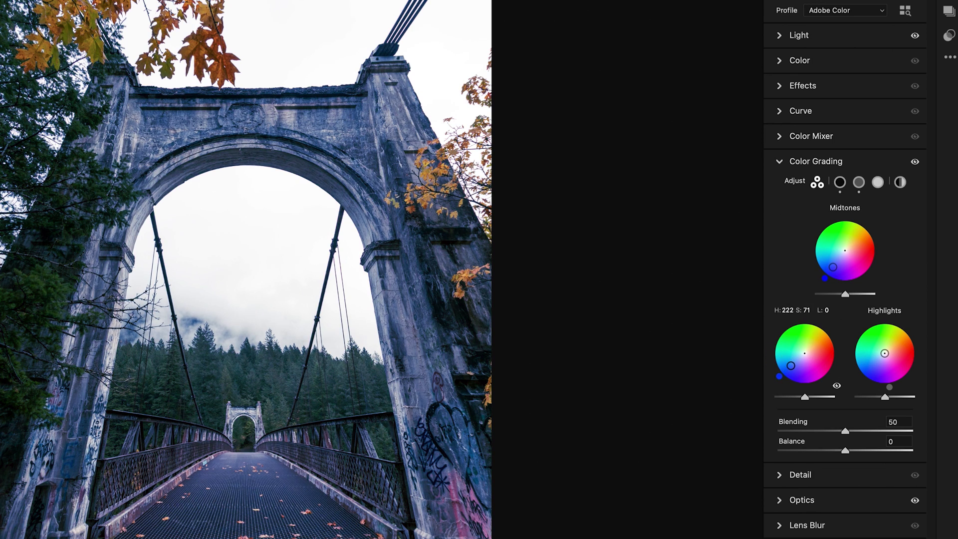
left_click_drag(885, 353, 871, 369)
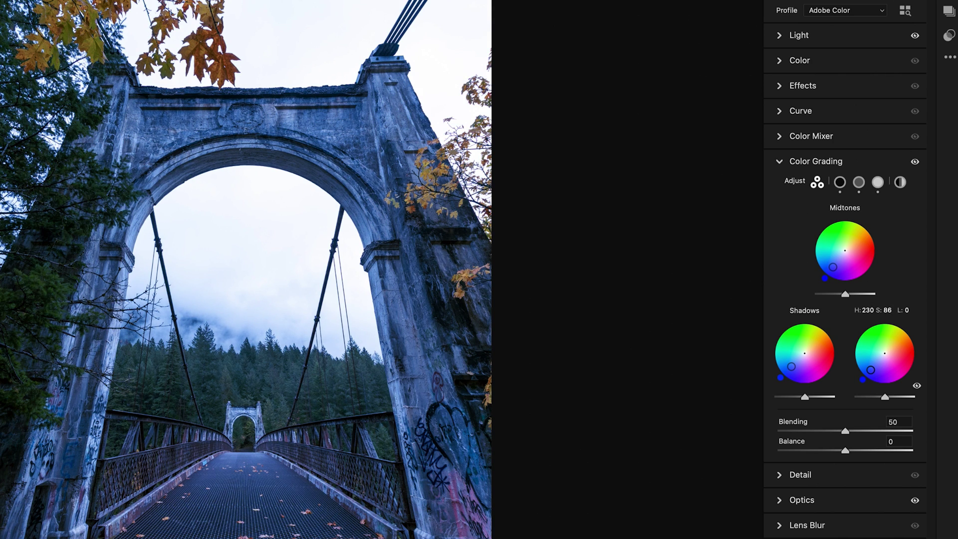
left_click_drag(871, 371, 870, 363)
left_click_drag(791, 366, 789, 368)
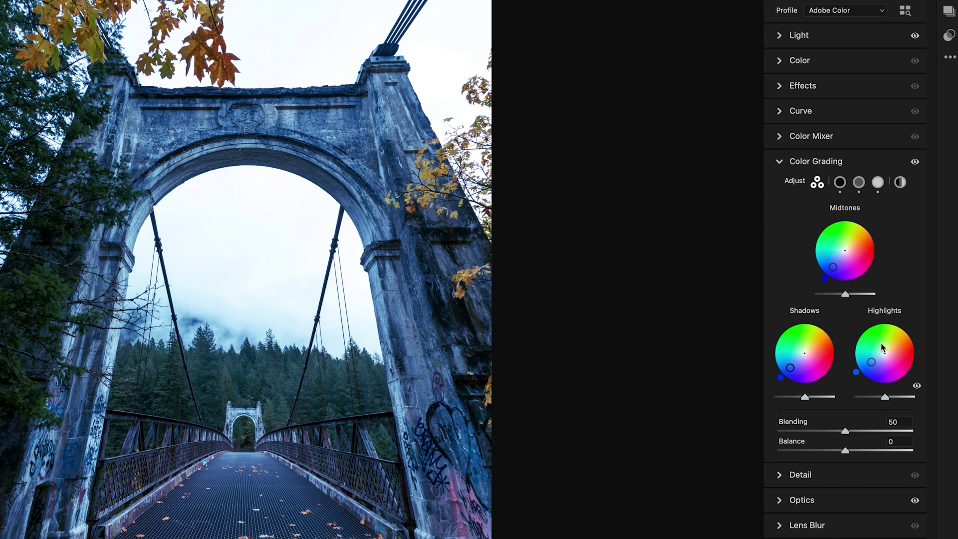
Fine-tune the midtone, shadow and highlight luminance, and set Blending to 64
mouse_move(845, 295)
left_mouse_down()
mouse_move(859, 295)
mouse_move(833, 296)
mouse_move(855, 298)
left_mouse_up()
left_click_drag(805, 398, 798, 398)
mouse_move(885, 397)
left_mouse_down()
mouse_move(875, 394)
mouse_move(888, 396)
left_mouse_up()
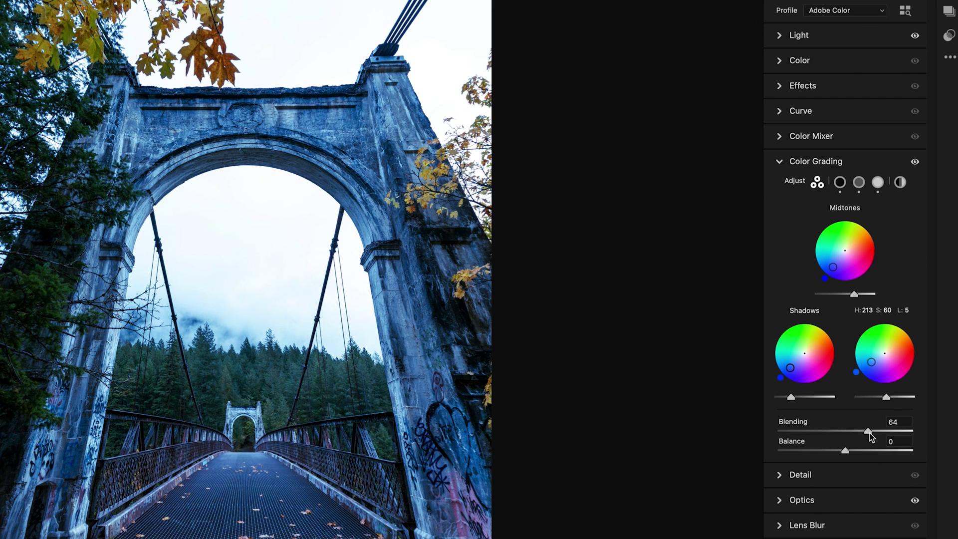
left_click_drag(868, 437, 829, 453)
double_click(864, 432)
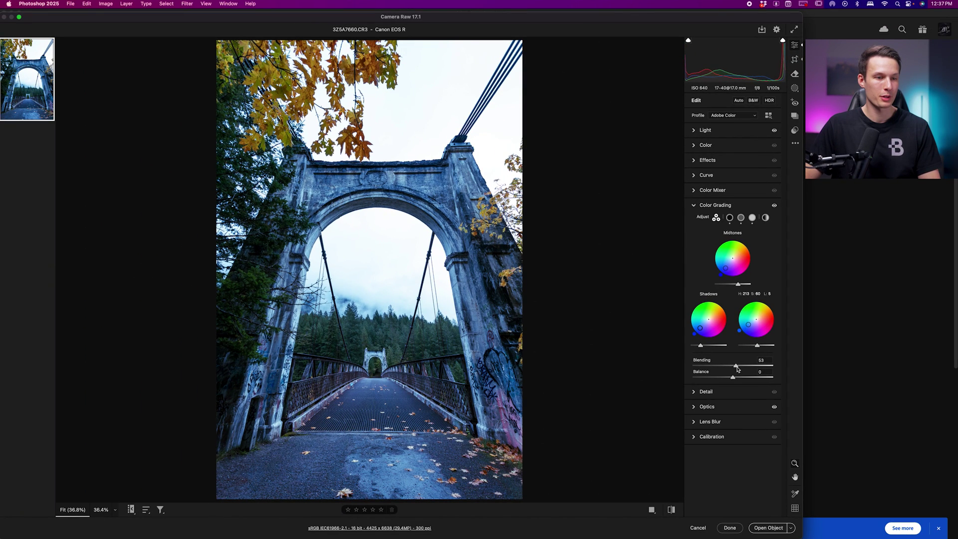
left_click_drag(738, 368, 745, 368)
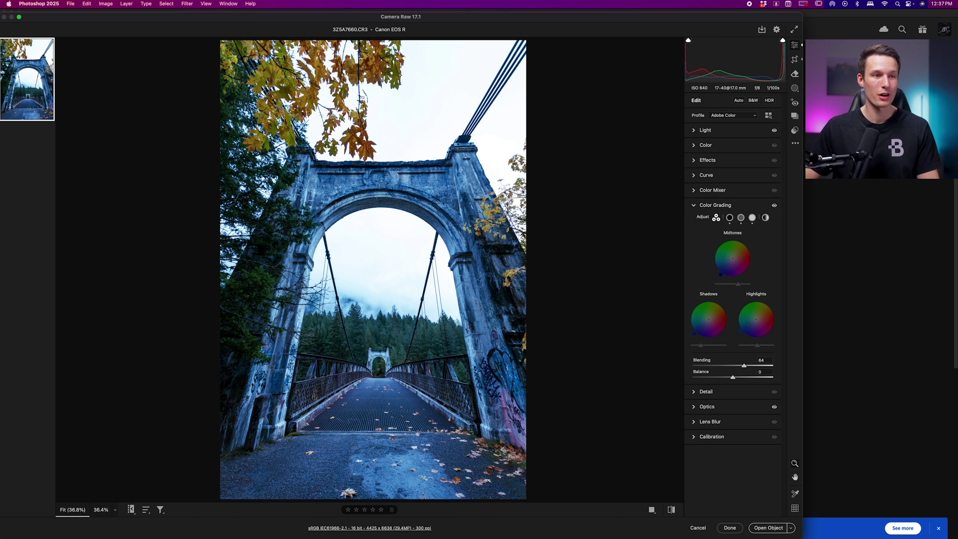
In Color Mixer Hue, set Reds −12, Oranges −46, Yellows −59, Greens −30; keep Blues at 0
left_click(694, 205)
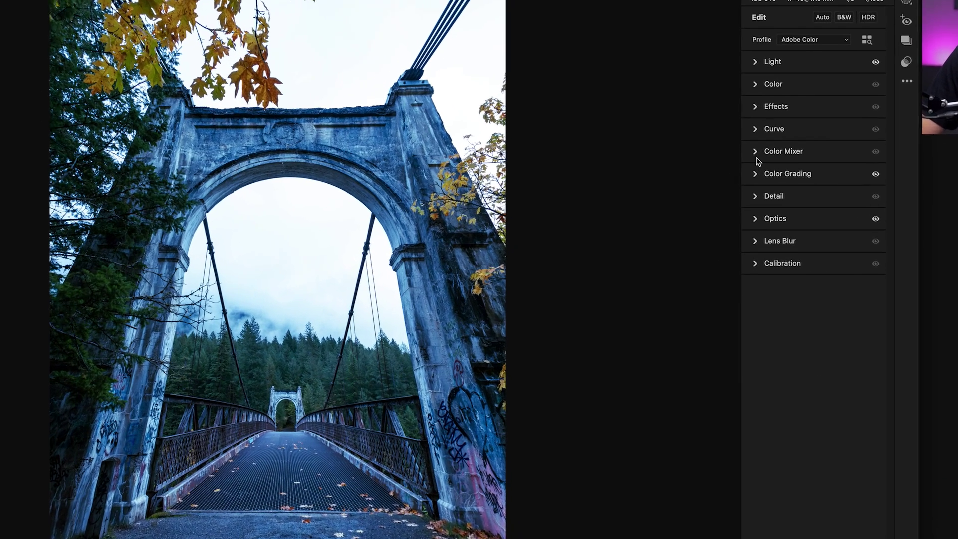
left_click(694, 190)
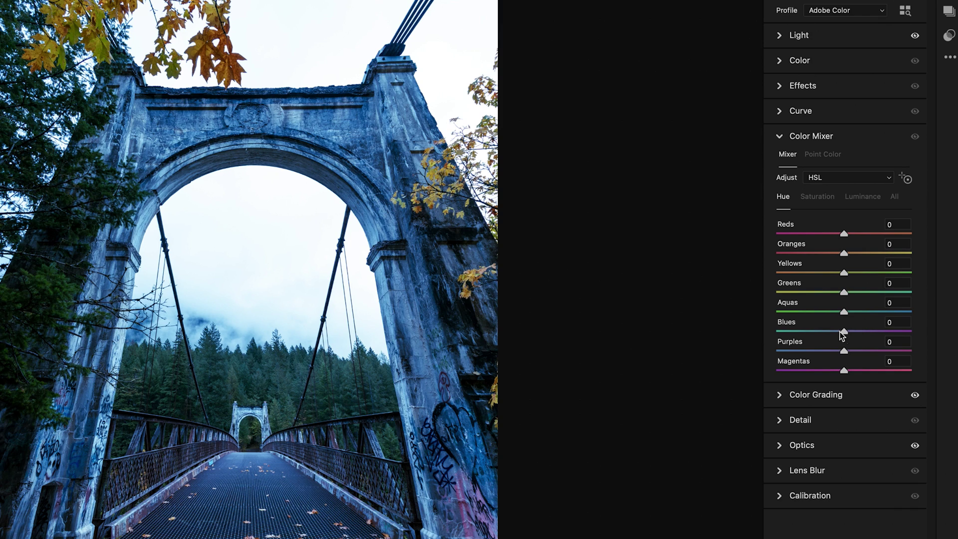
mouse_move(844, 328)
left_mouse_down()
mouse_move(881, 332)
mouse_move(793, 328)
mouse_move(888, 334)
mouse_move(800, 332)
mouse_move(847, 334)
left_mouse_up()
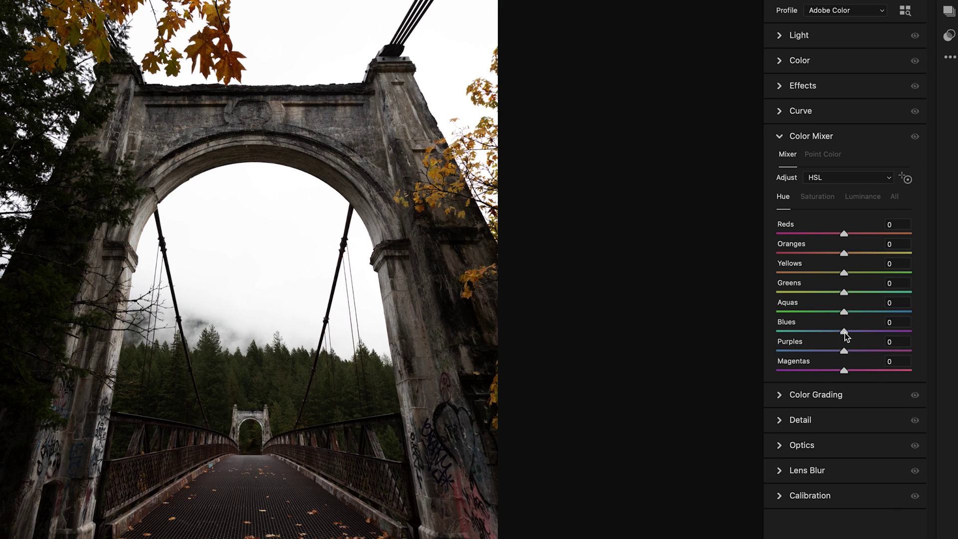
left_click_drag(843, 331, 878, 331)
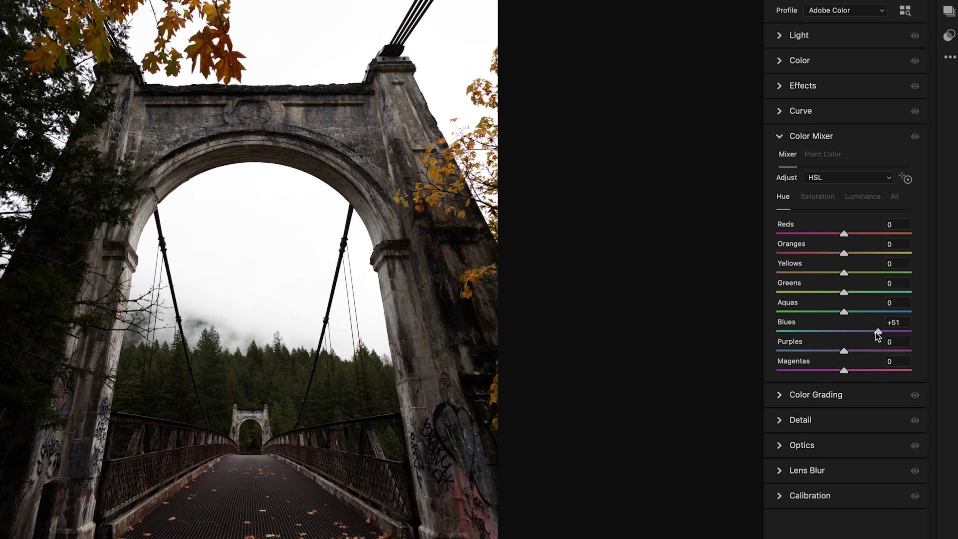
double_click(848, 332)
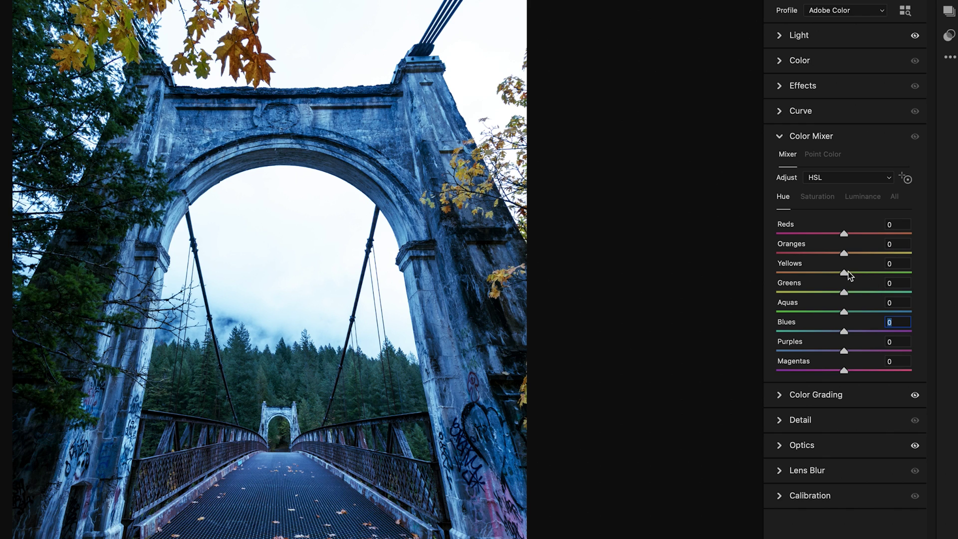
left_click_drag(848, 272, 816, 255)
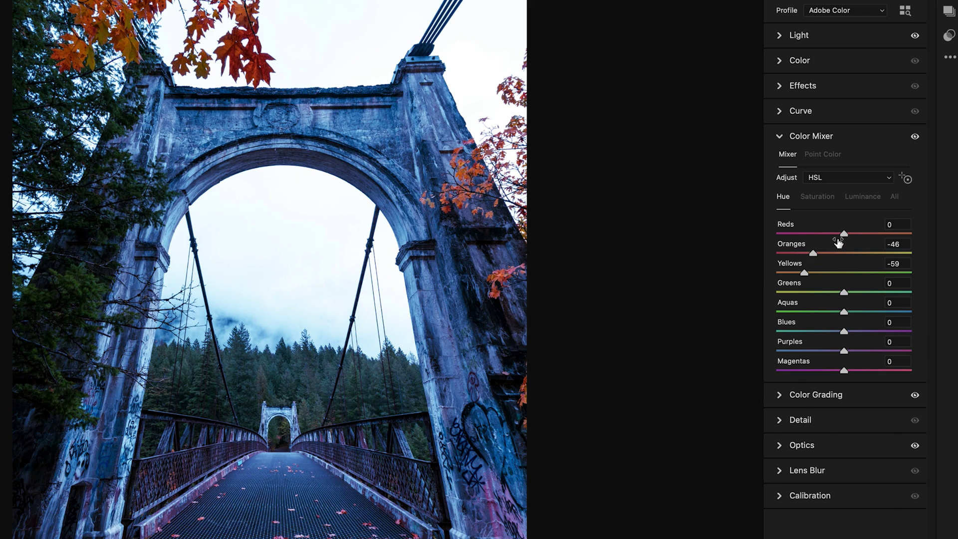
left_click_drag(844, 233, 807, 233)
left_click_drag(843, 292, 824, 291)
Adjust the Color Mixer saturation of the yellows and reds
left_click(816, 198)
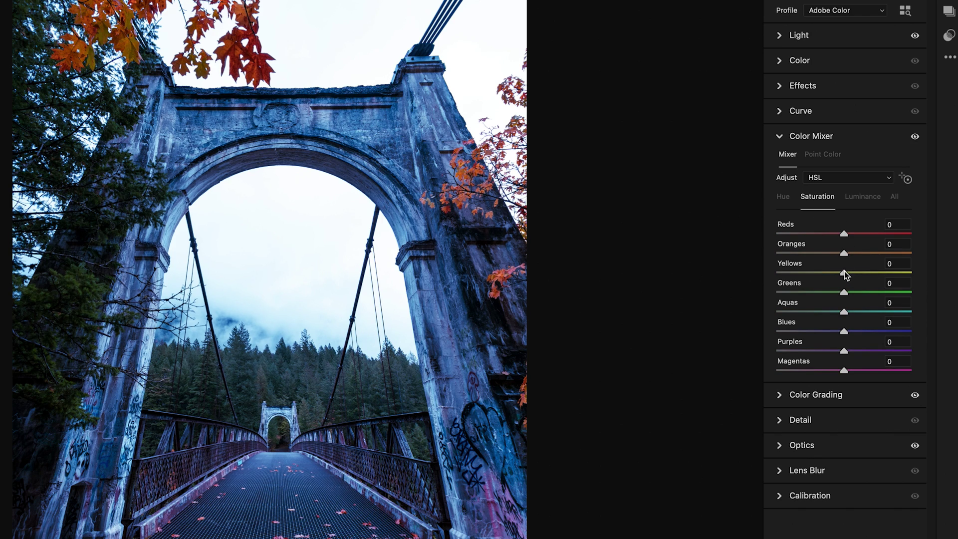
left_click_drag(844, 272, 857, 255)
left_click_drag(858, 273, 845, 272)
left_click_drag(795, 233, 842, 233)
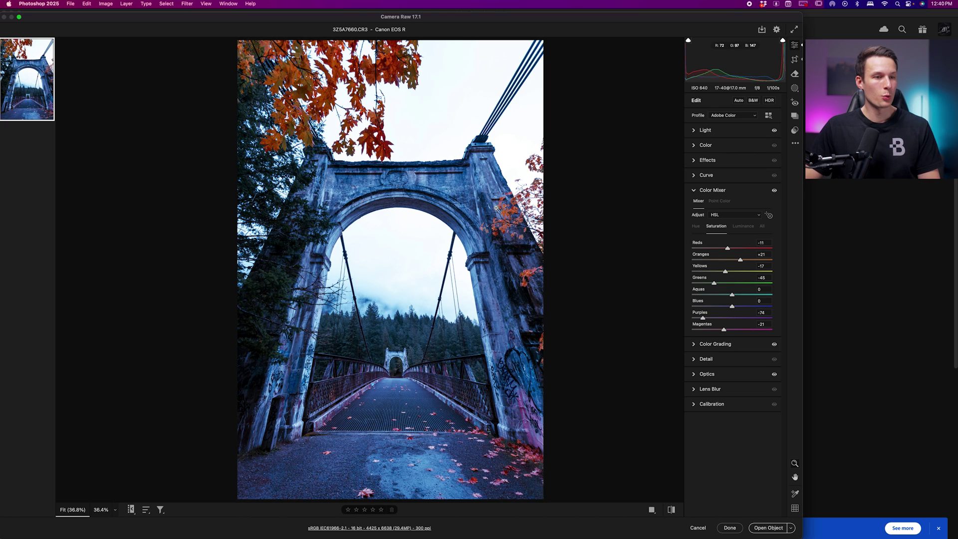
Brighten the yellows and the oranges (+17) in Luminance, then open the photo in Photoshop as an object
left_click(743, 226)
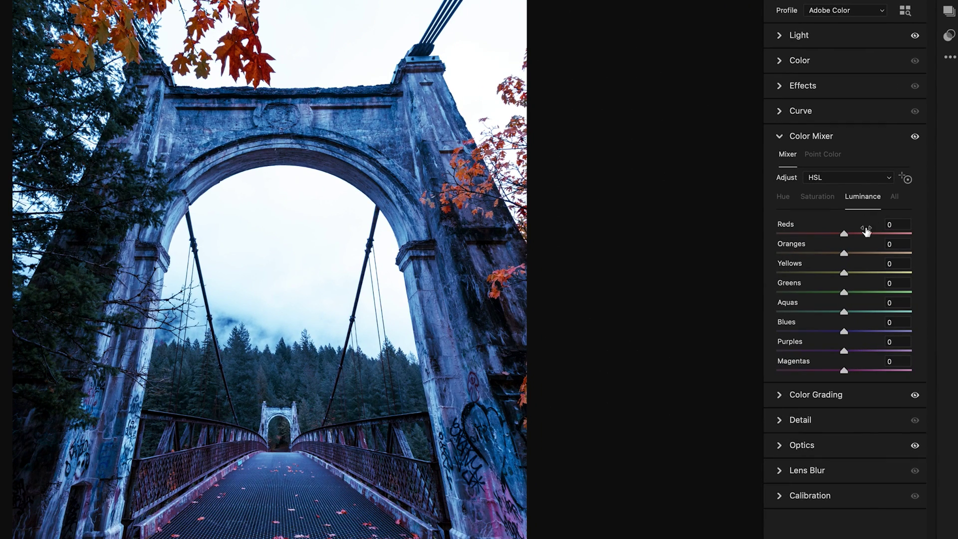
mouse_move(844, 272)
left_mouse_down()
mouse_move(875, 274)
mouse_move(829, 273)
mouse_move(856, 272)
left_mouse_up()
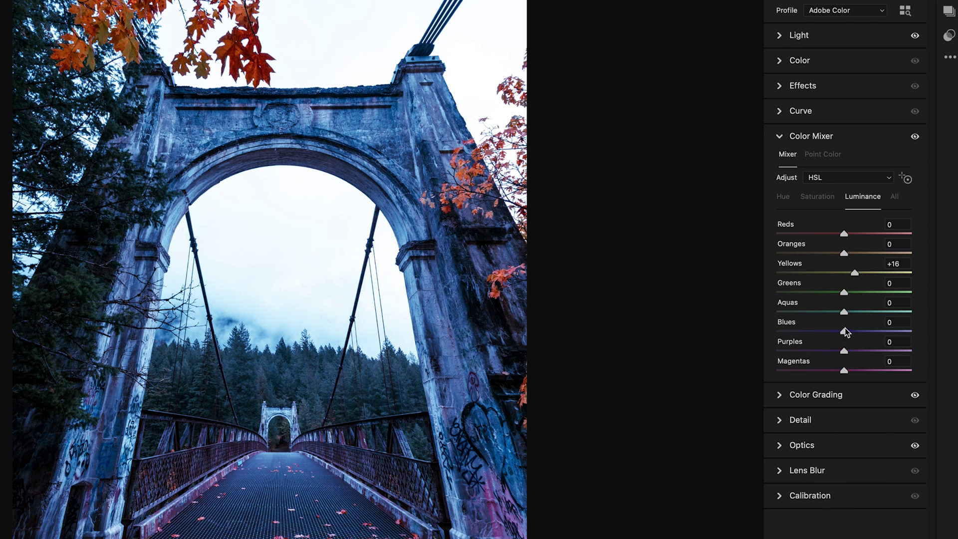
mouse_move(845, 256)
left_mouse_down()
mouse_move(825, 253)
mouse_move(860, 253)
left_mouse_up()
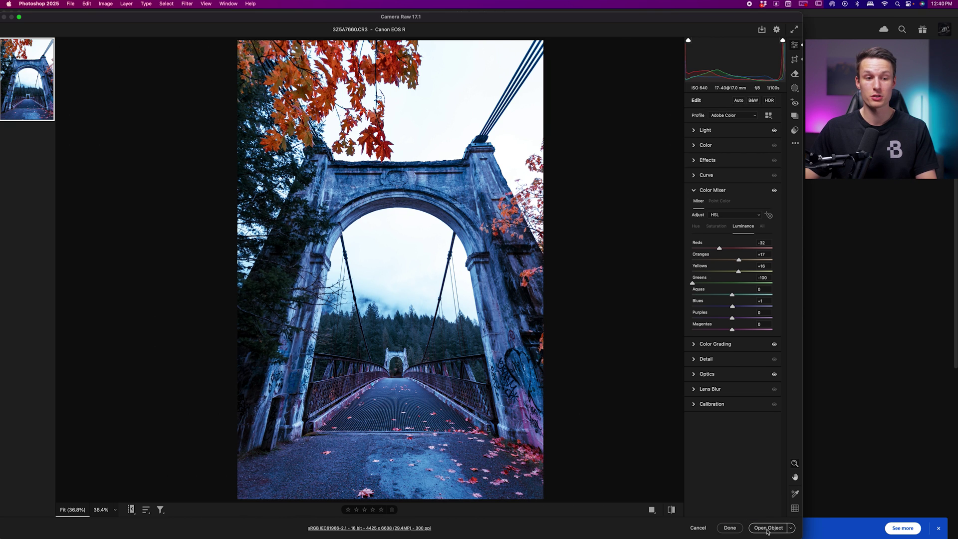
left_click(763, 531)
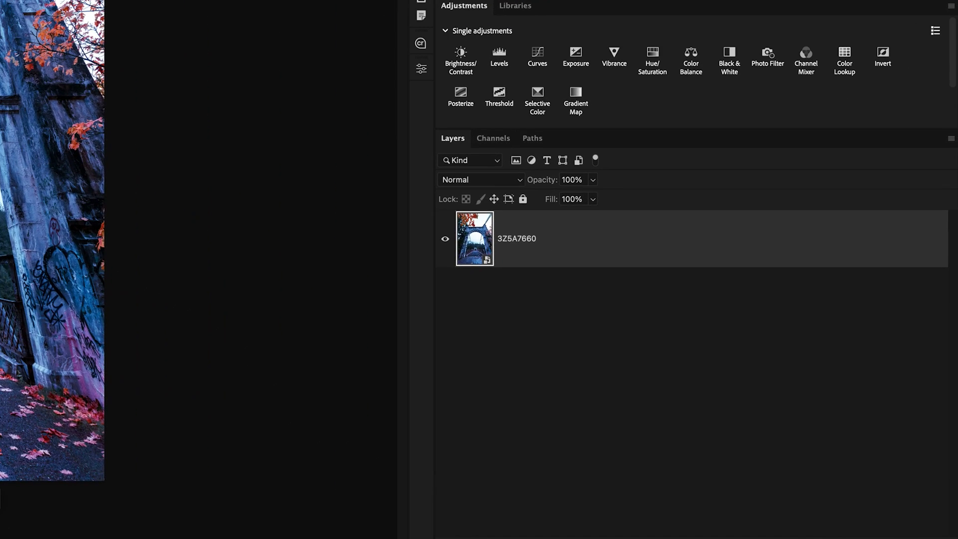
Add a Hue/Saturation layer and shift the sampled cyans to Hue −9, Saturation −14, Lightness +11
left_click(651, 61)
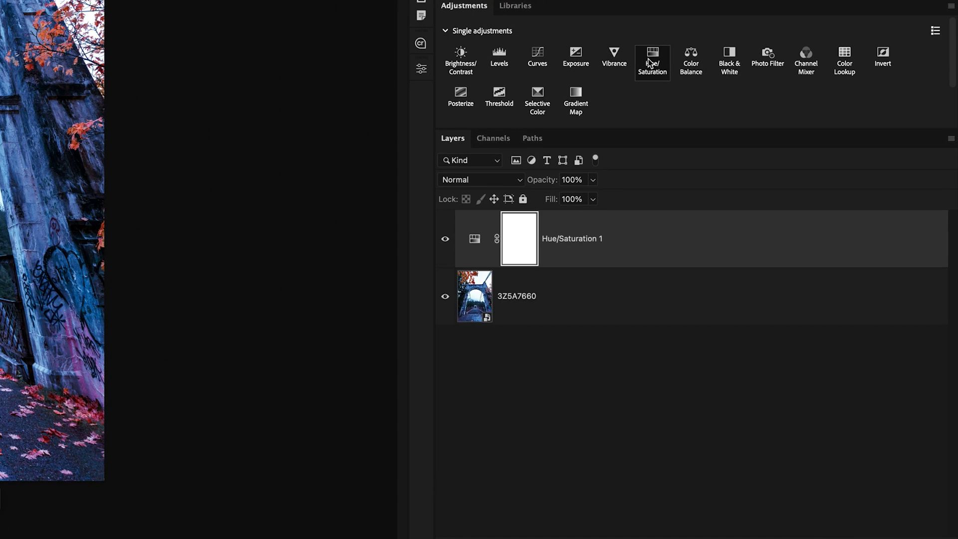
left_click(308, 127)
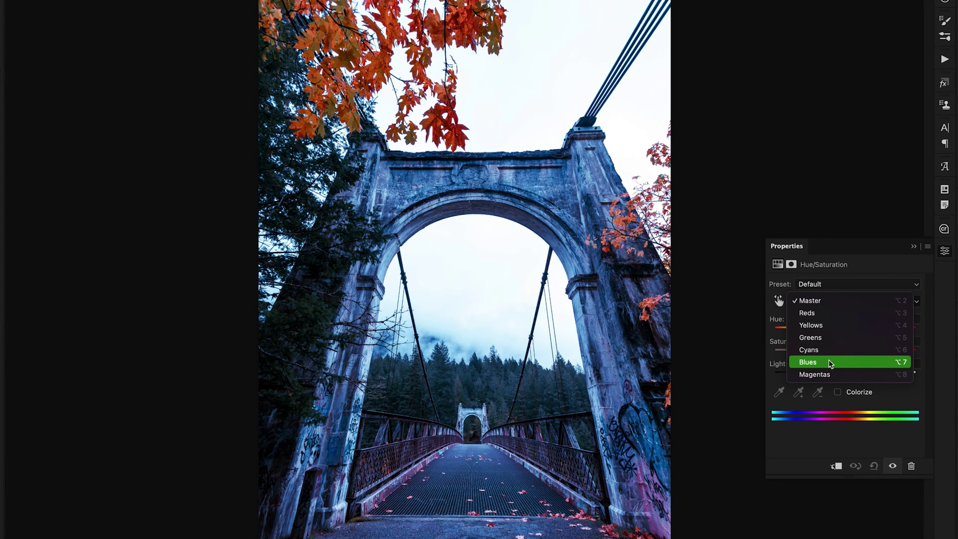
left_click(779, 302)
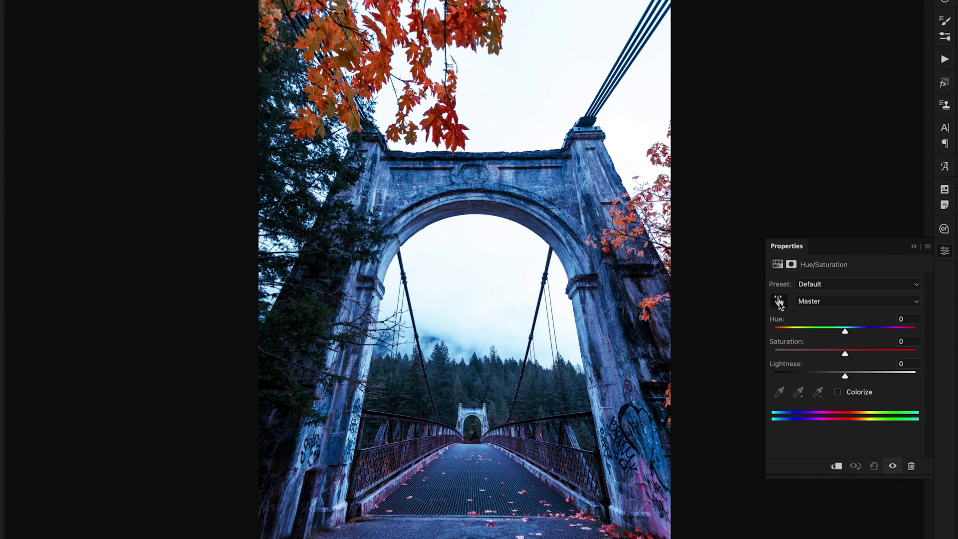
left_click(615, 386)
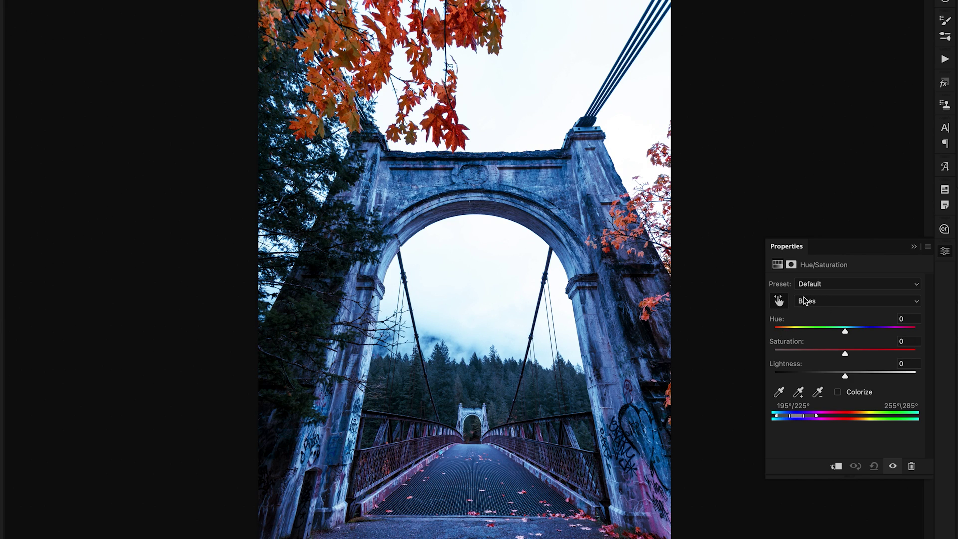
mouse_move(844, 330)
left_mouse_down()
mouse_move(857, 334)
mouse_move(842, 333)
left_mouse_up()
left_click_drag(843, 355, 831, 377)
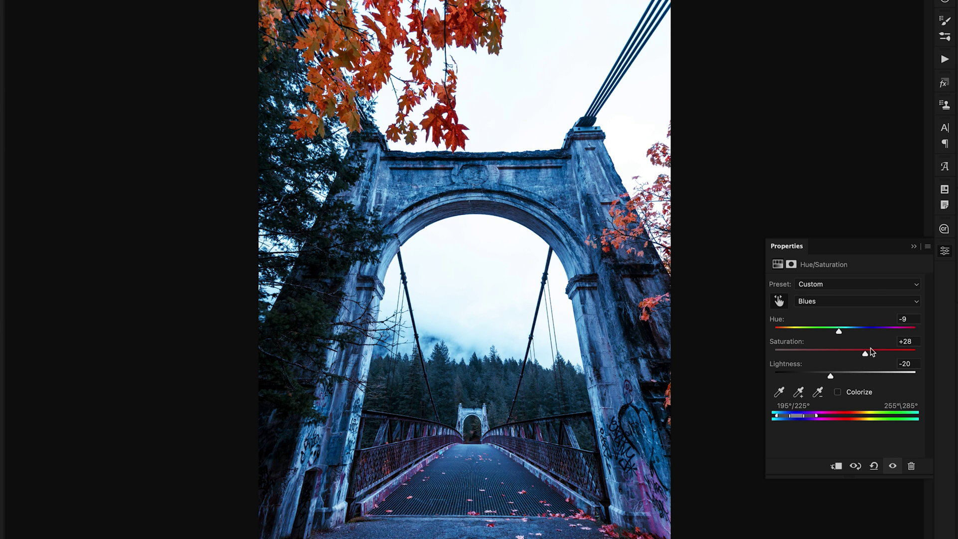
left_click_drag(870, 348, 875, 352)
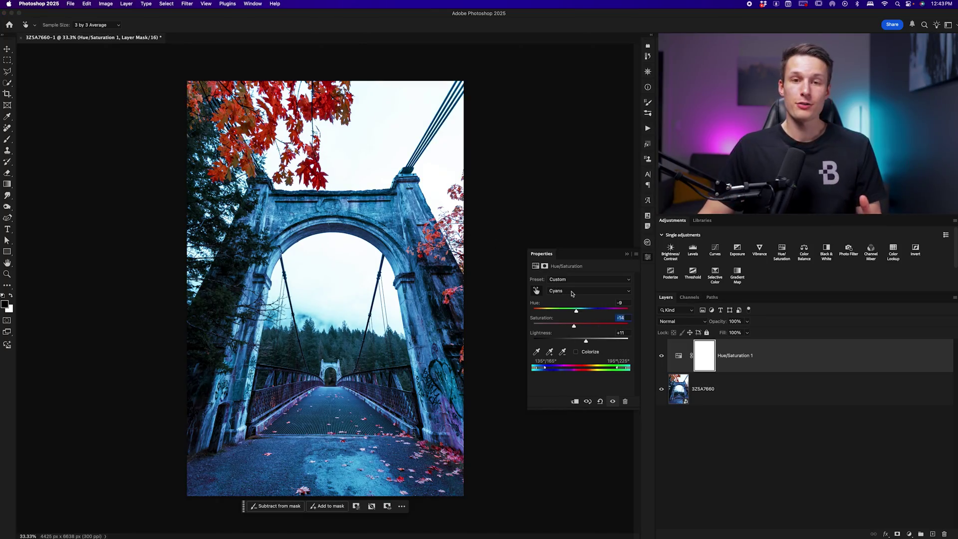
Keep the Cyans range, compare with and without the adjustment, and add a Selective Color layer
left_click(572, 291)
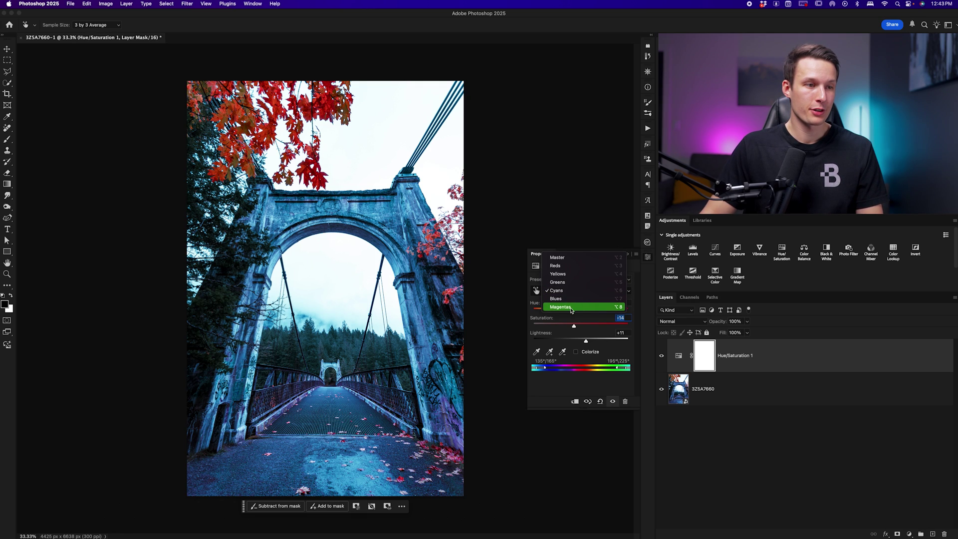
left_click(578, 292)
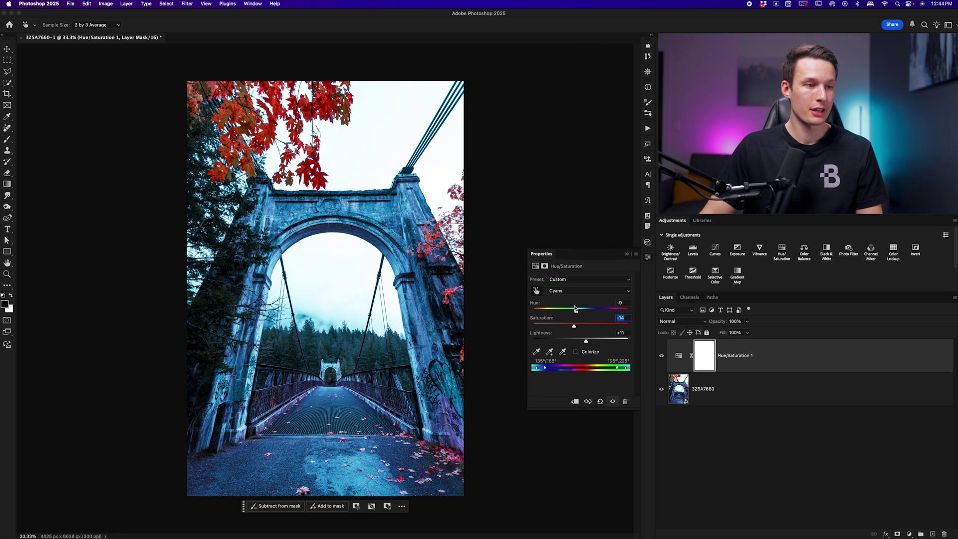
left_click(661, 356)
left_click(661, 356)
left_click(661, 356)
left_click(661, 356)
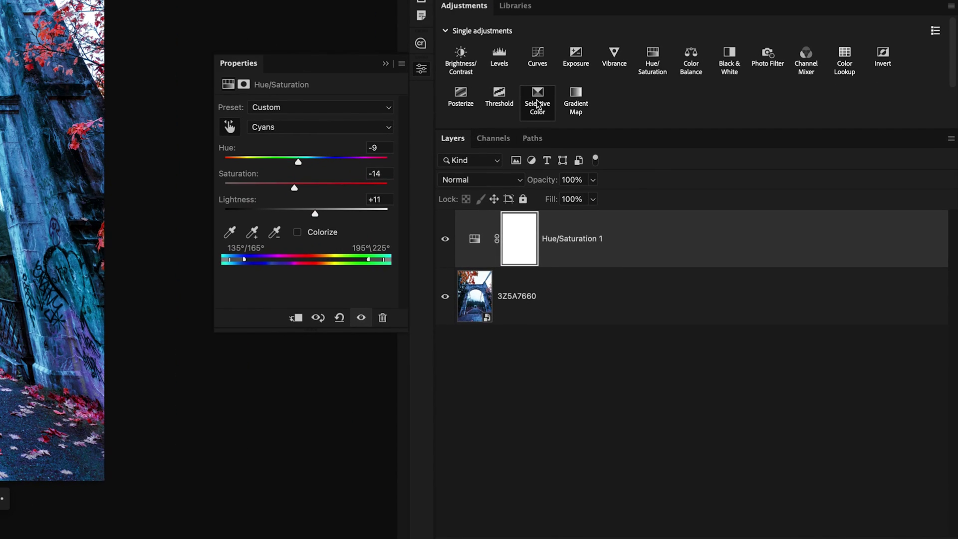
left_click(538, 105)
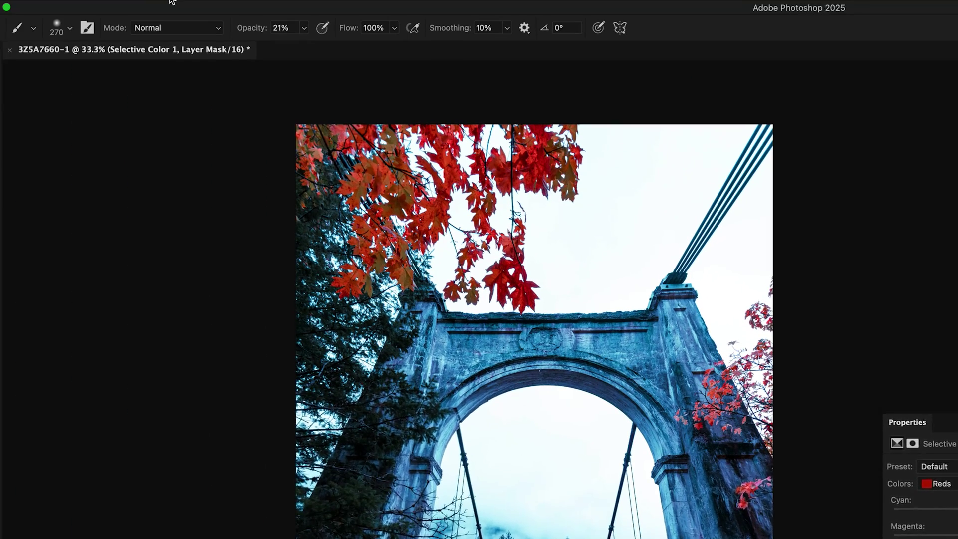
Apply the photo into the Selective Color mask with Image > Apply Image using Normal blending
left_click(184, 7)
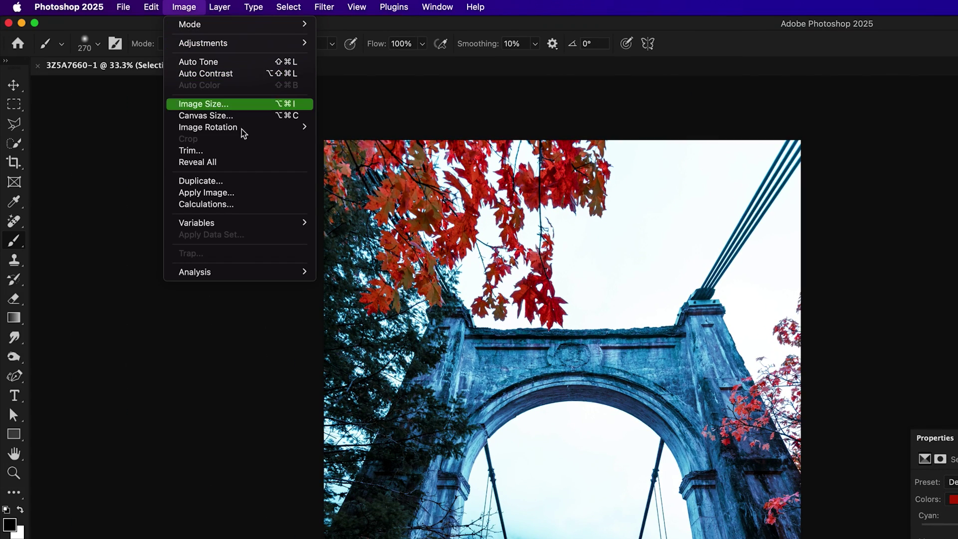
left_click(236, 198)
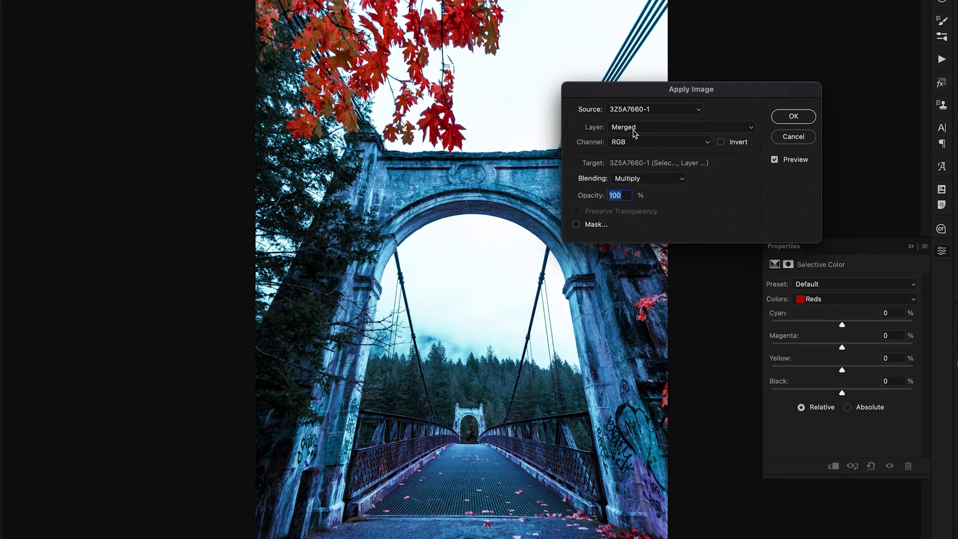
left_click(658, 180)
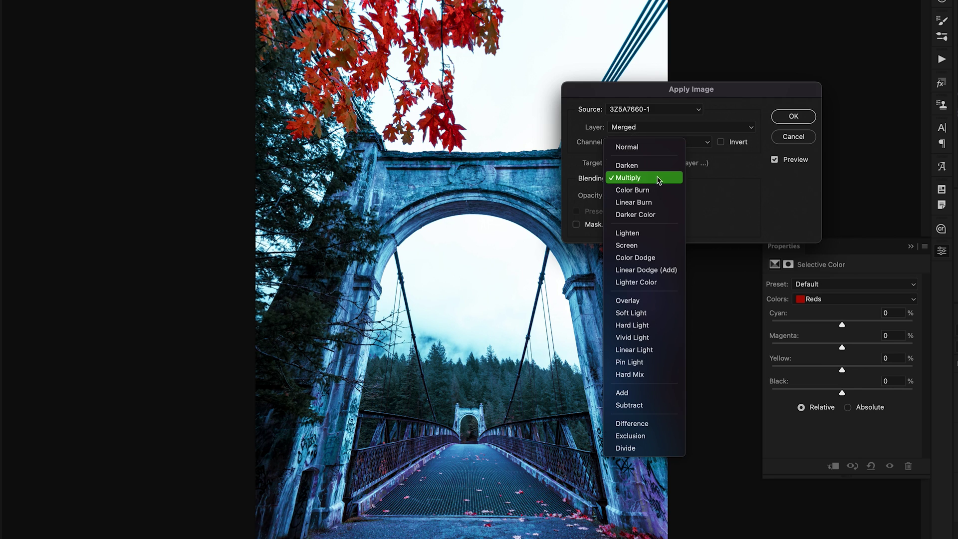
left_click(645, 148)
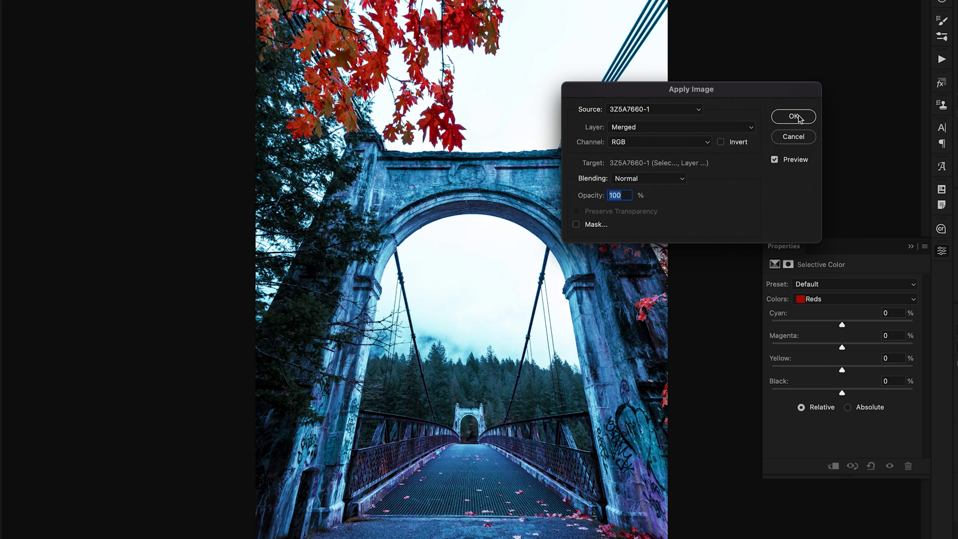
left_click(796, 117)
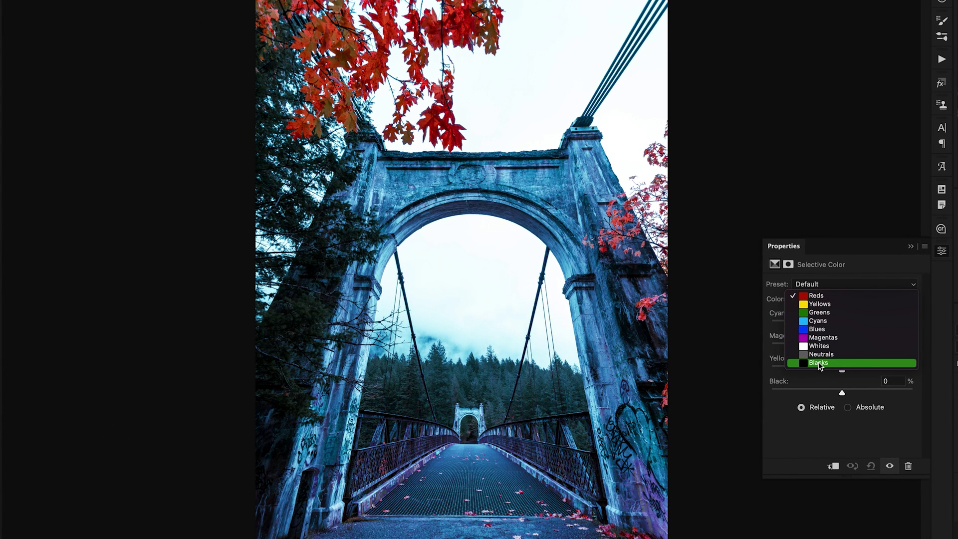
Reduce the black and adjust the yellow in the Selective Color Blacks range
left_click(818, 363)
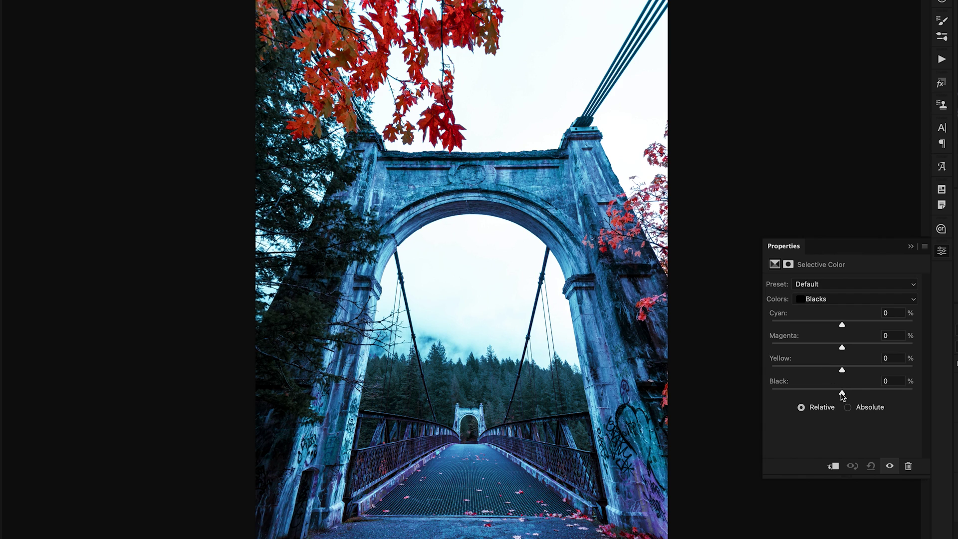
left_click_drag(843, 395, 897, 395)
left_click_drag(843, 374, 808, 373)
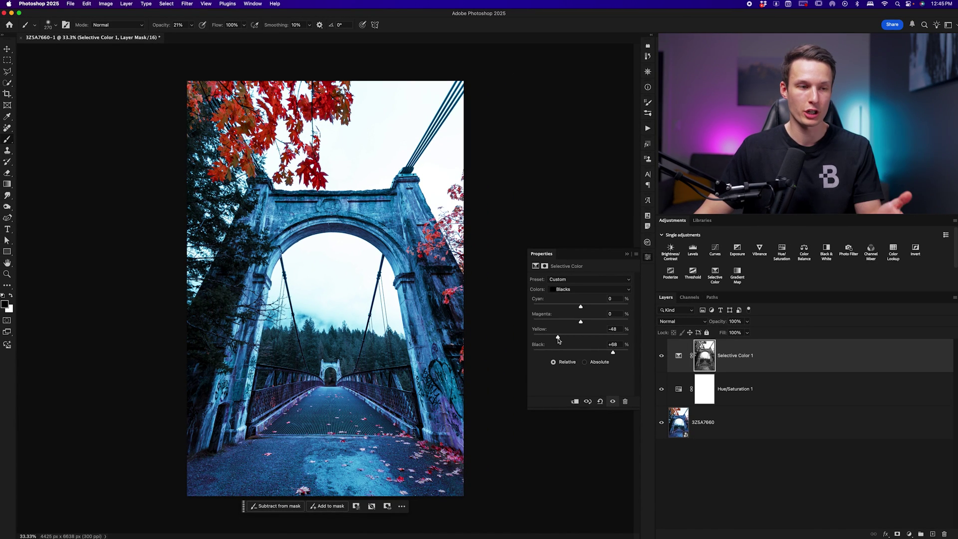
left_click(572, 291)
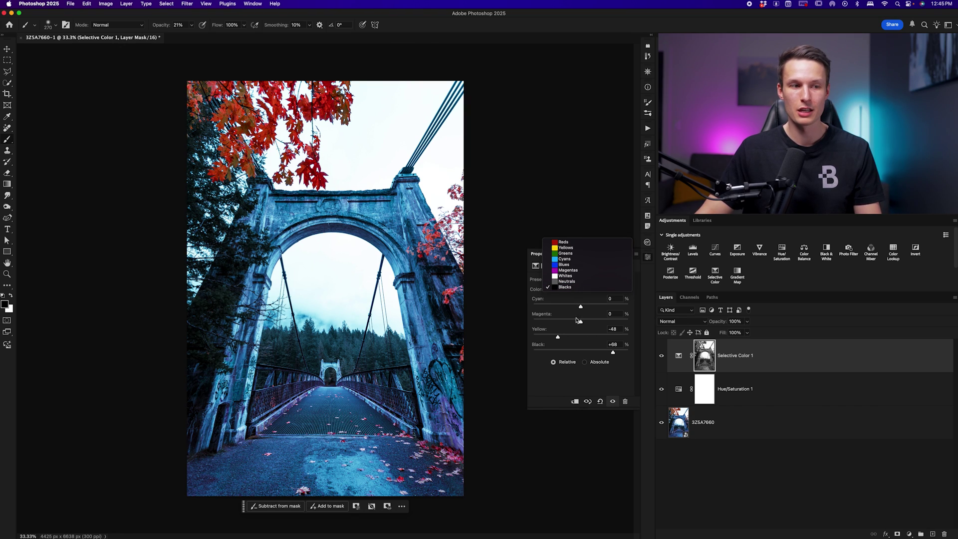
left_click(546, 354)
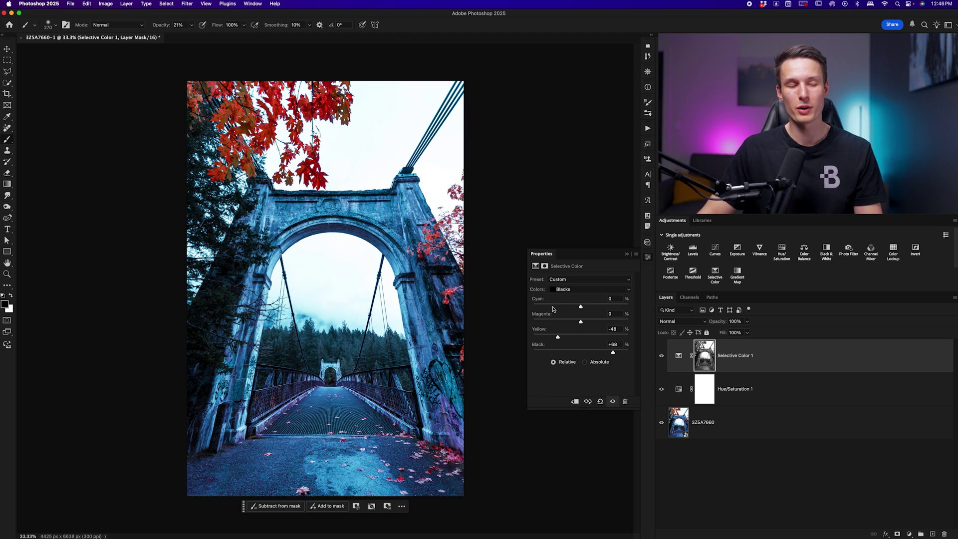
Set Whites to Magenta +9, Yellow −28, Black −29 and compare with the layer toggled
left_click(554, 289)
left_click(563, 281)
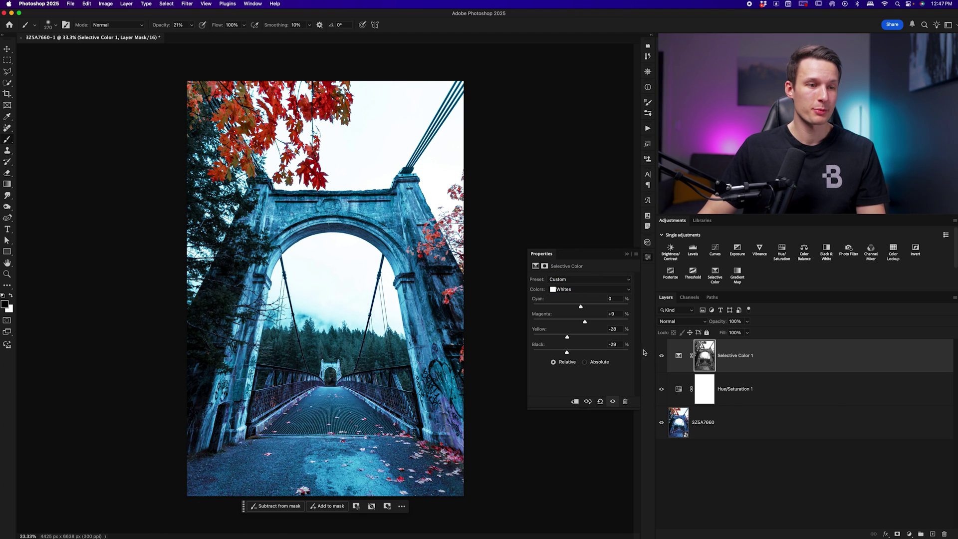
left_click(662, 357)
left_click(662, 357)
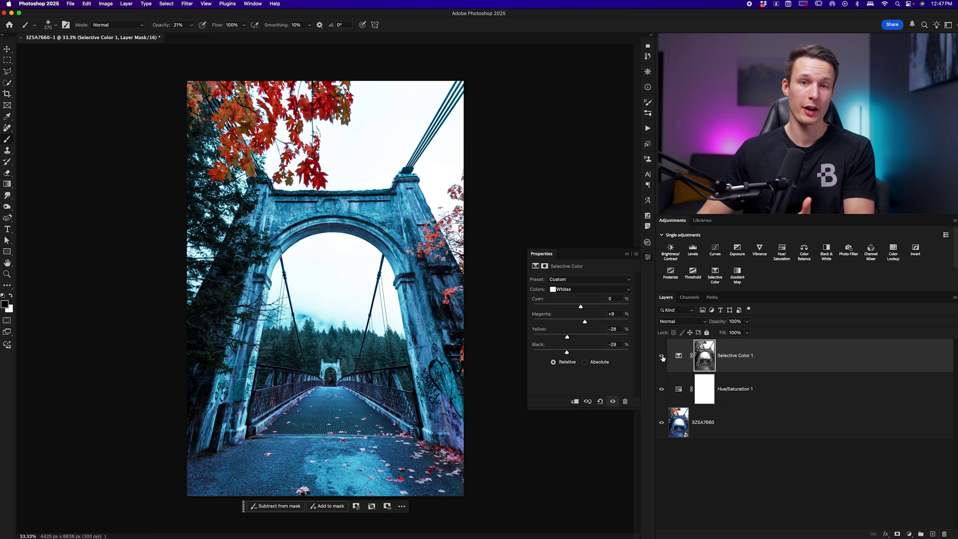
left_click(662, 357)
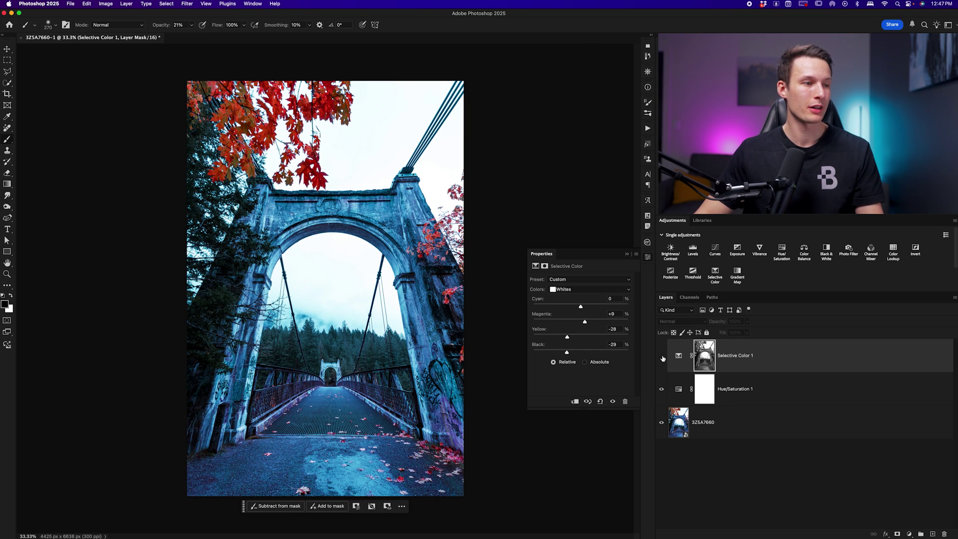
left_click(662, 357)
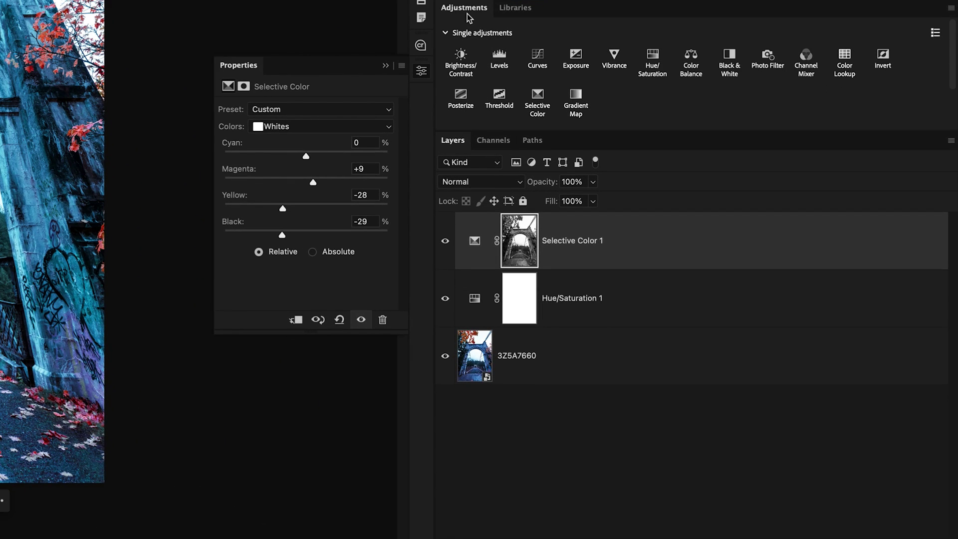
Add a Color Balance layer and copy the Selective Color 1 photo mask onto it
left_click(700, 68)
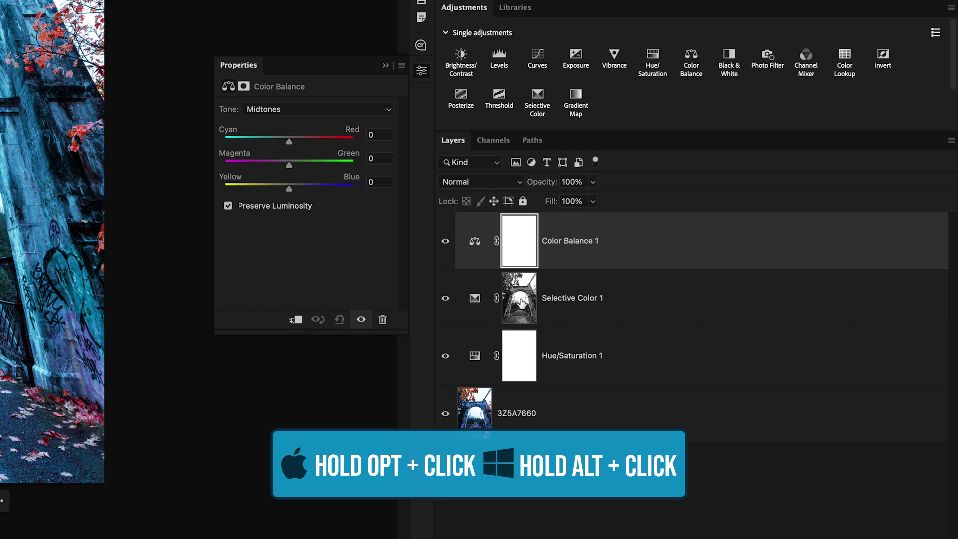
left_click_drag(522, 302, 520, 250)
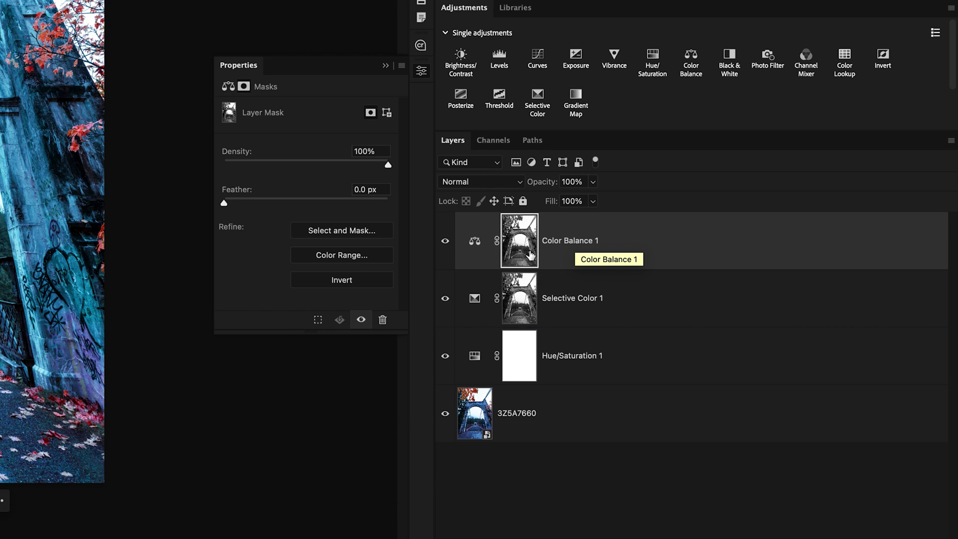
left_click(478, 239)
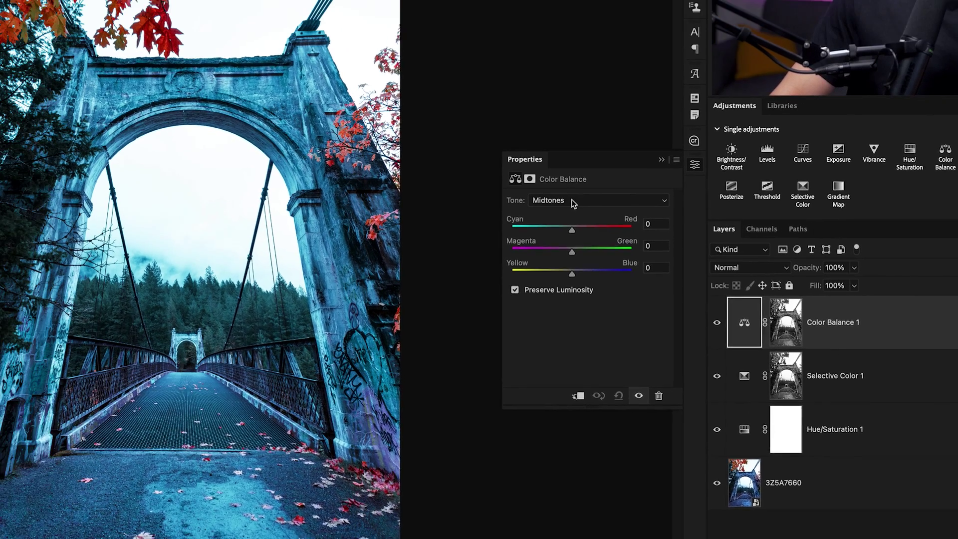
left_click(287, 109)
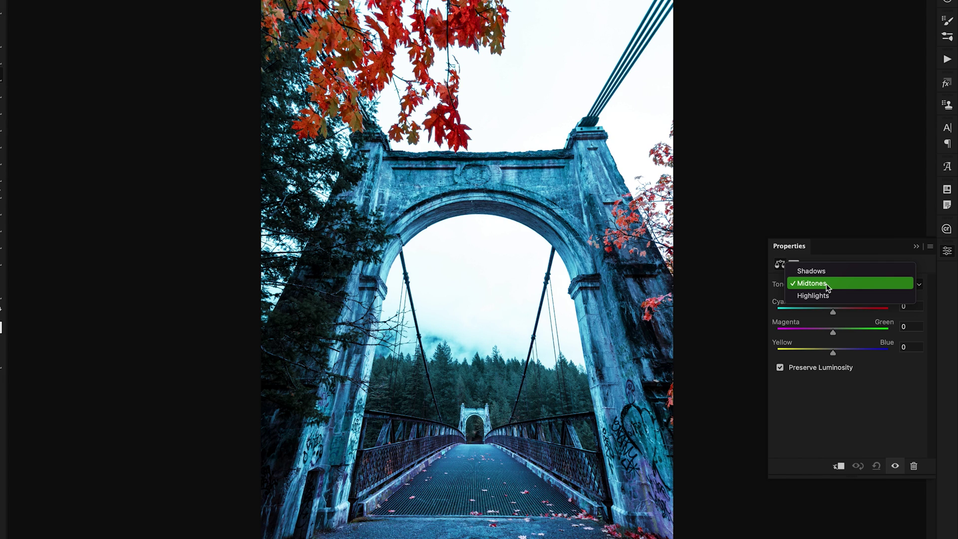
Try a Shadows change in Color Balance, then undo it
left_click(822, 276)
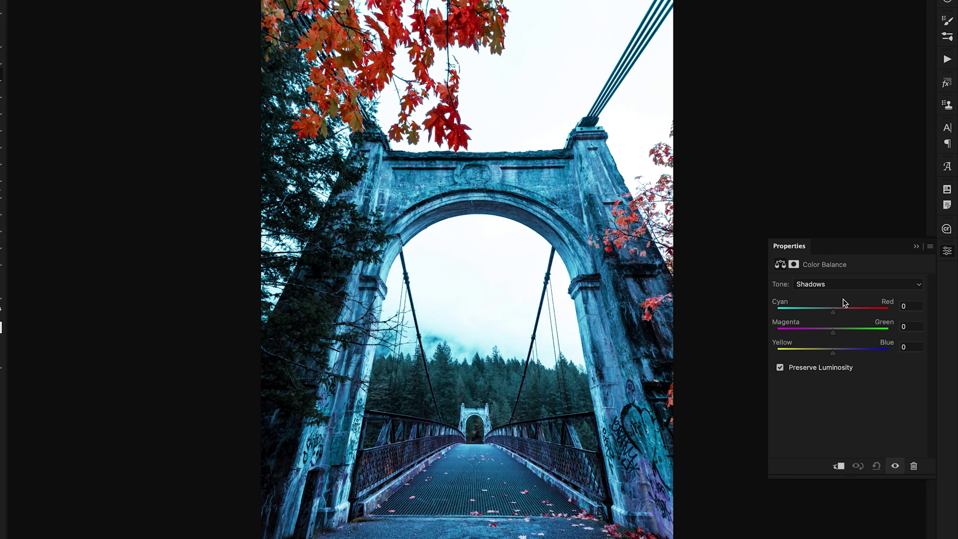
key("ctrl+z")
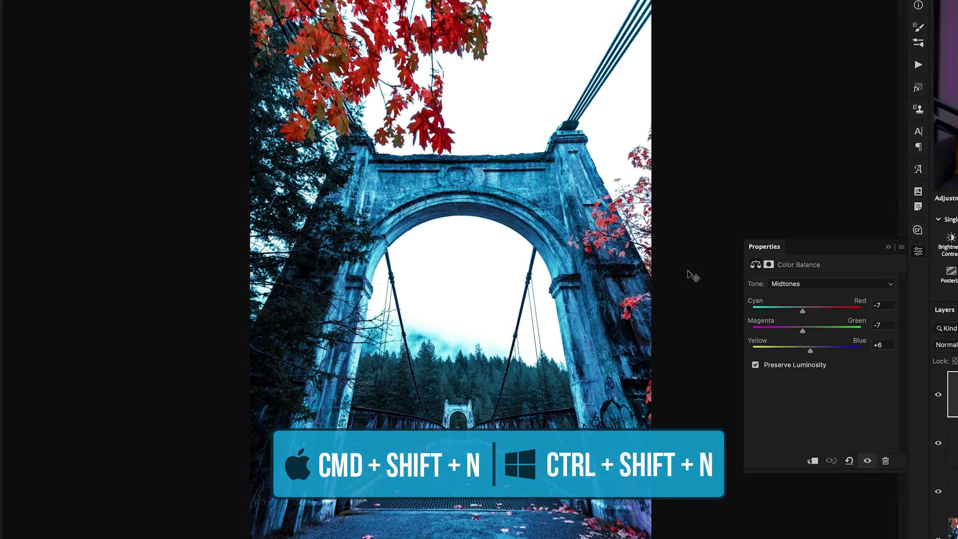
Create a new layer named DB in Overlay mode, filled with 50% gray
key("super+shift+n")
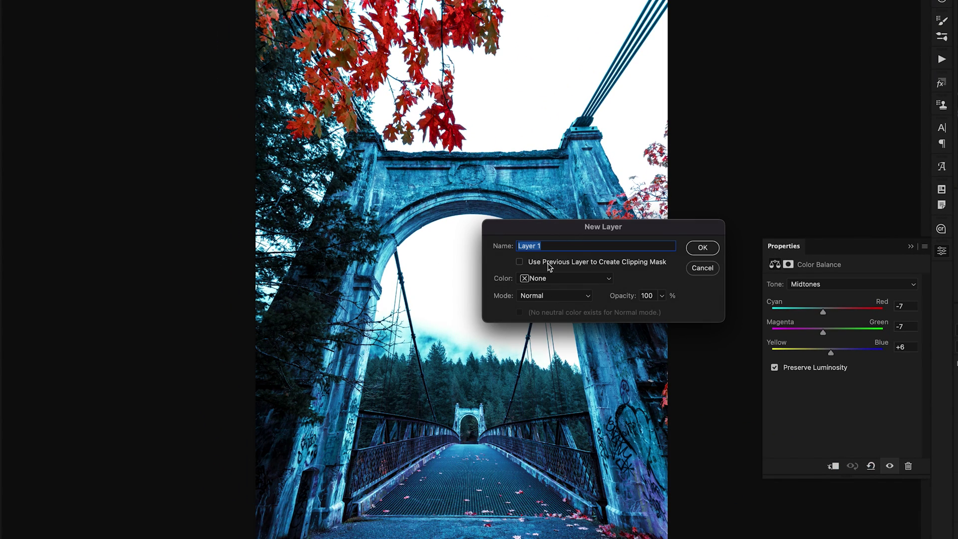
type("DB")
left_click(550, 298)
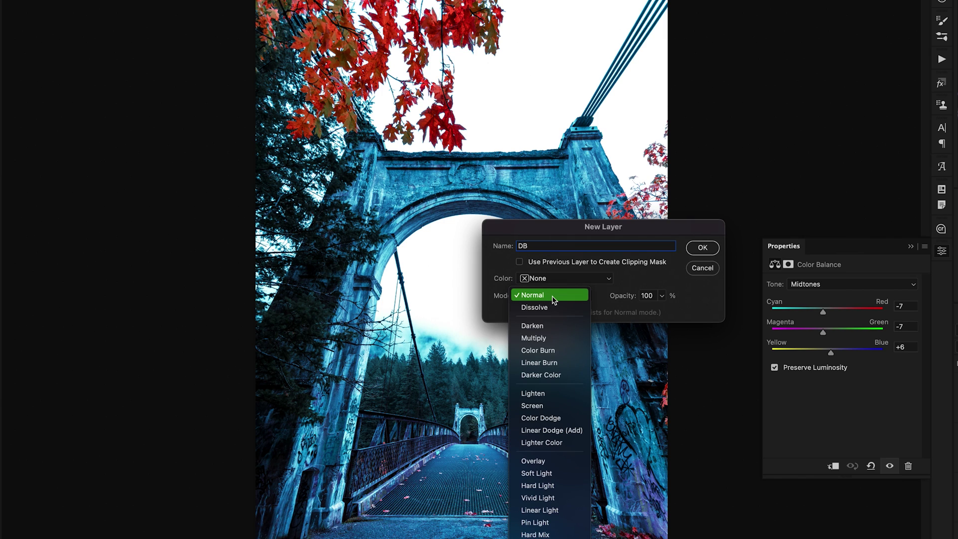
left_click(547, 461)
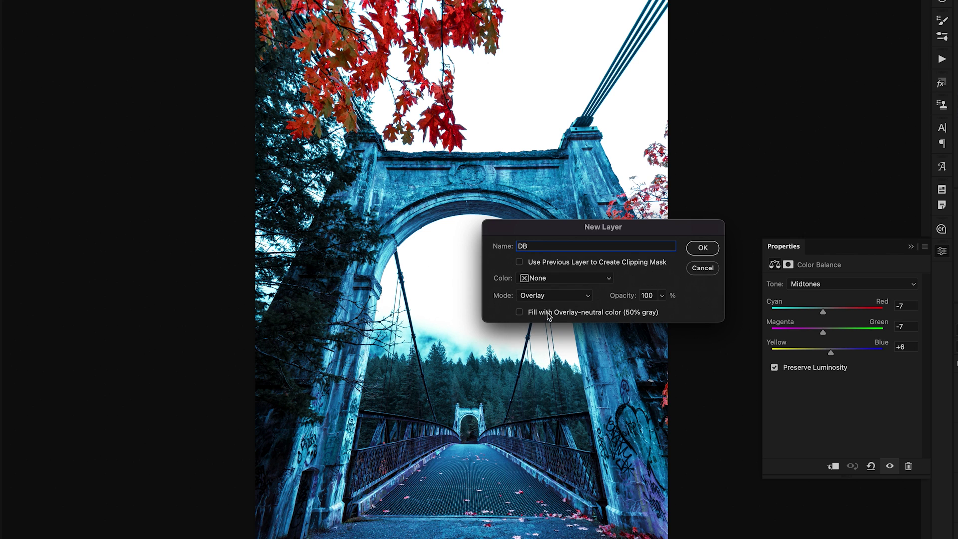
left_click(548, 314)
left_click(694, 248)
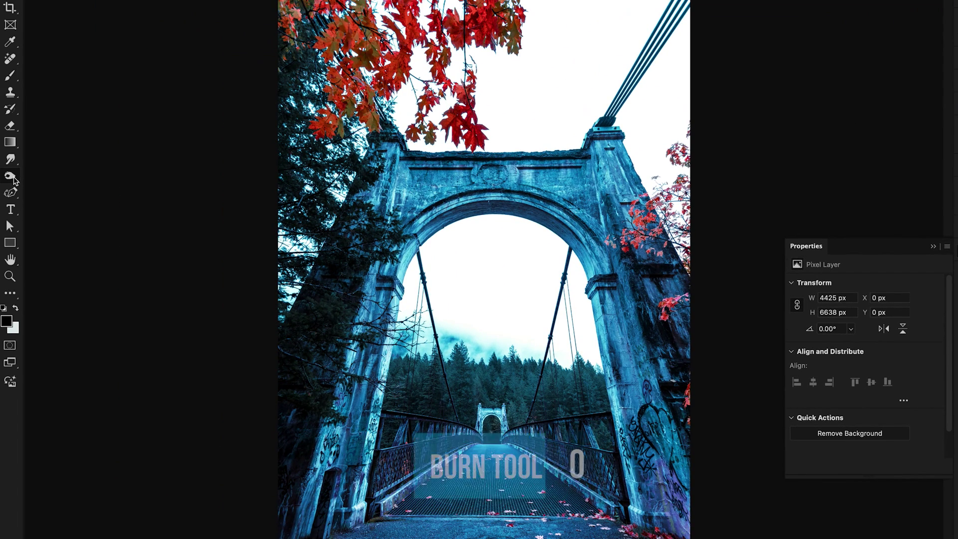
Switch to the Burn Tool with its Range set to Shadows
right_click(10, 176)
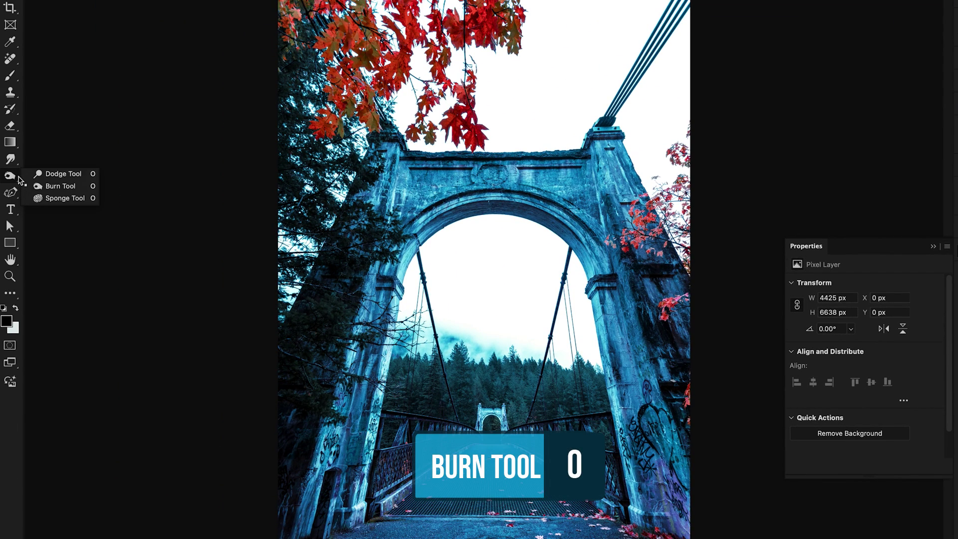
left_click(52, 186)
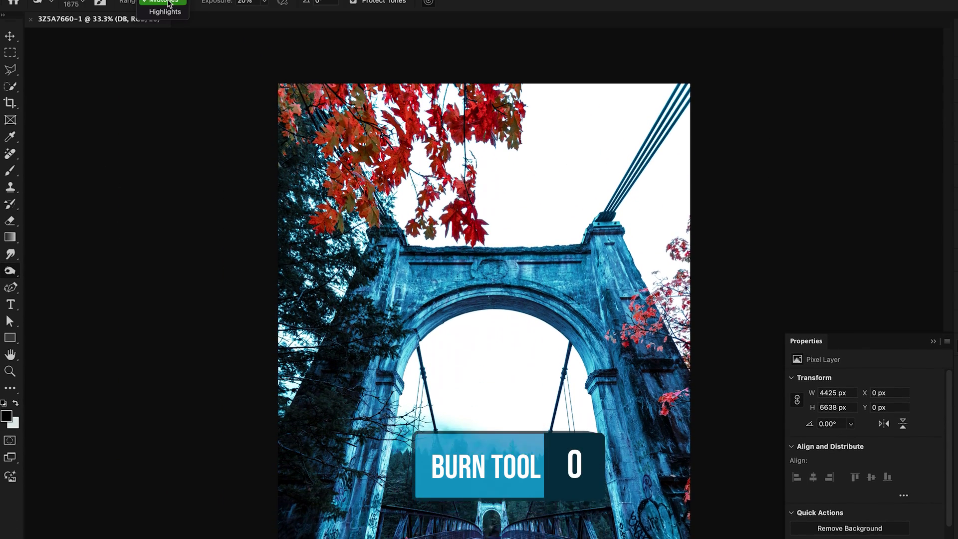
left_click(163, 23)
left_click(170, 12)
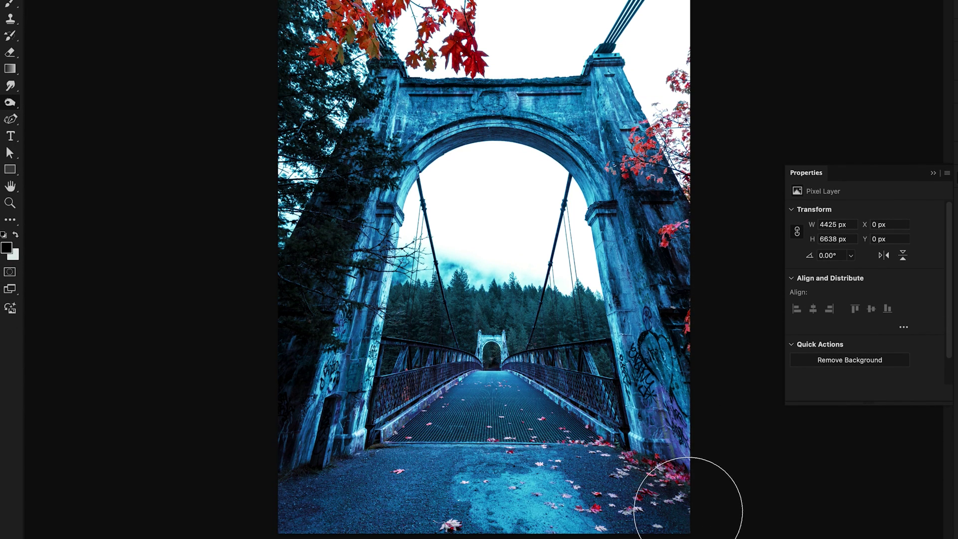
Resize the burn brush for the pillar shadows, settling at 800 px
key("bracketright")
key("bracketright")
key("bracketright")
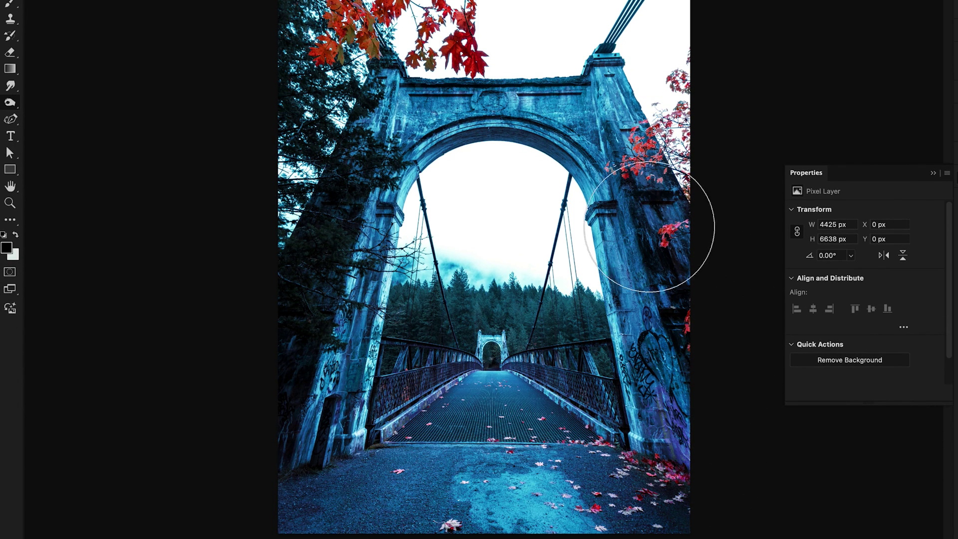
key("bracketleft")
key("bracketleft")
key("bracketleft")
key("bracketleft")
key("bracketleft")
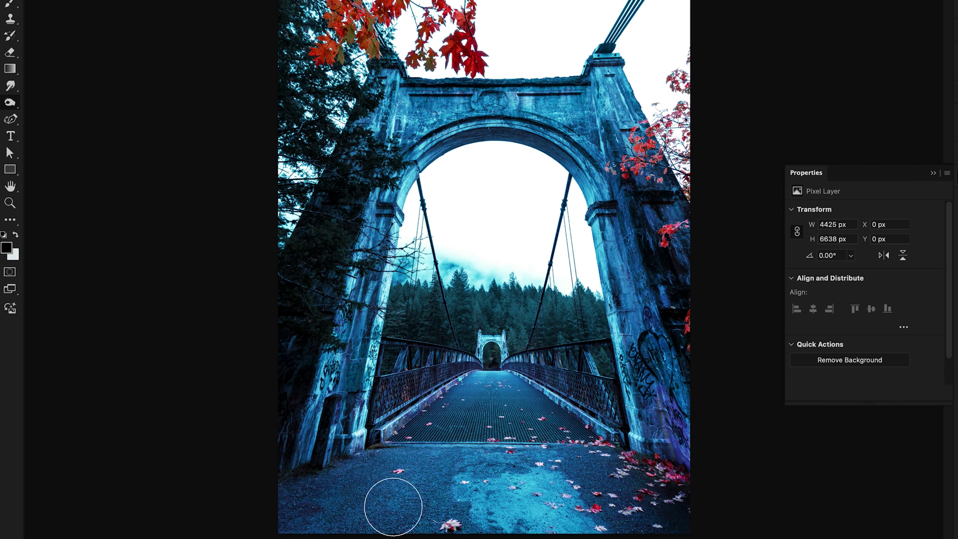
key("bracketright")
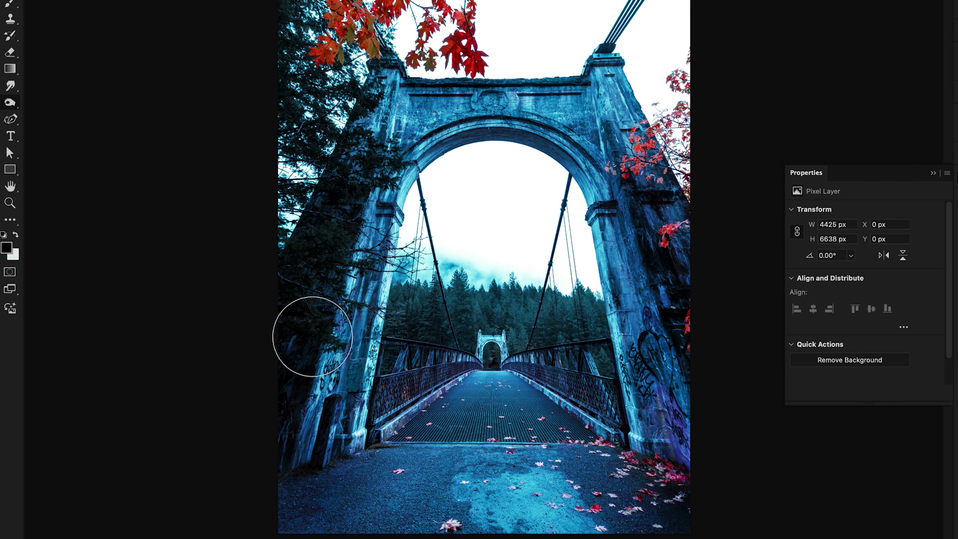
key("bracketleft")
key("bracketleft")
key("bracketleft")
key("bracketleft")
key("bracketleft")
key("bracketleft")
key("bracketleft")
key("bracketleft")
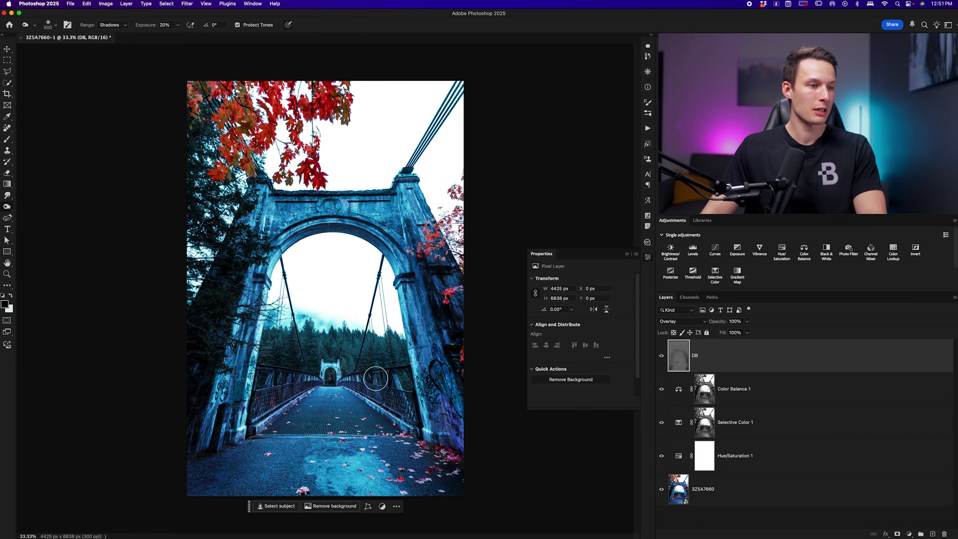
key("bracketleft")
key("bracketleft")
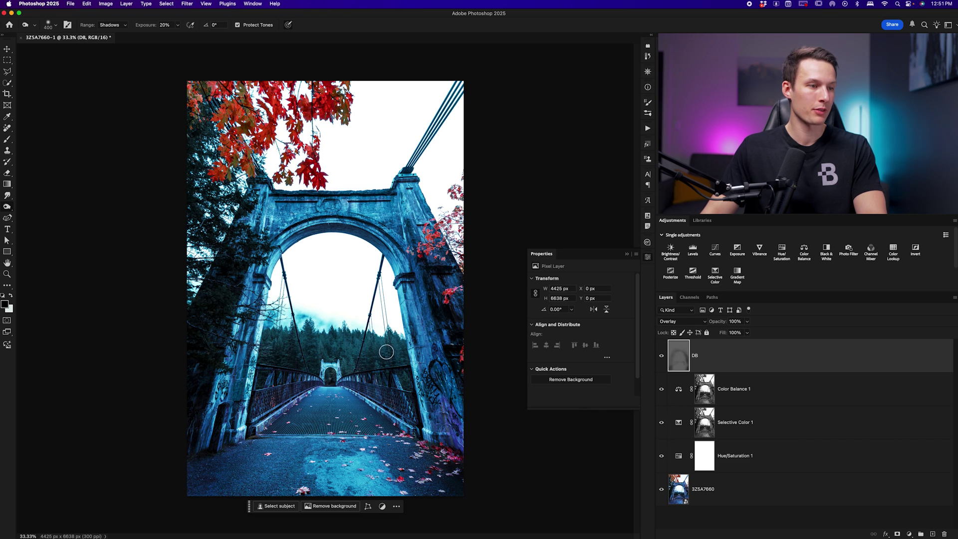
key("bracketright")
key("bracketright")
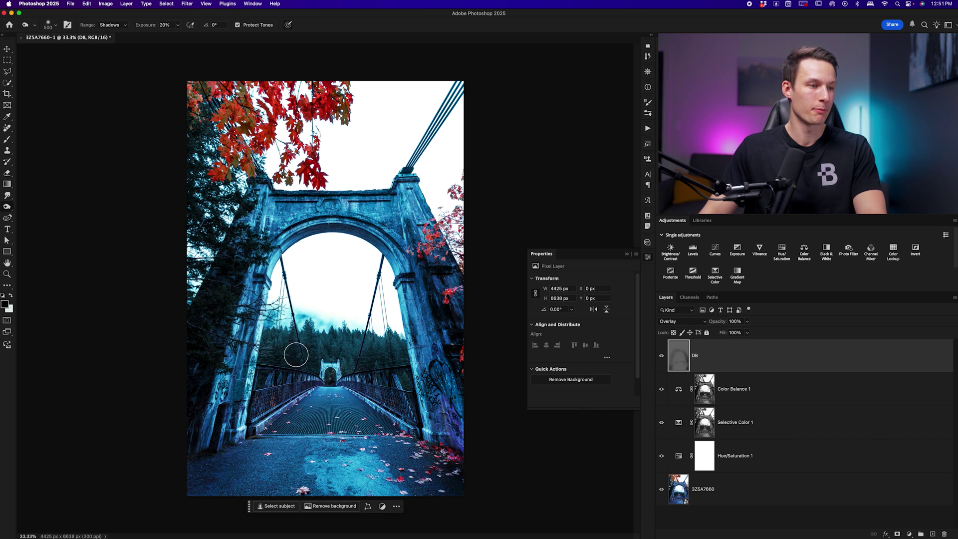
key("bracketright")
key("bracketright")
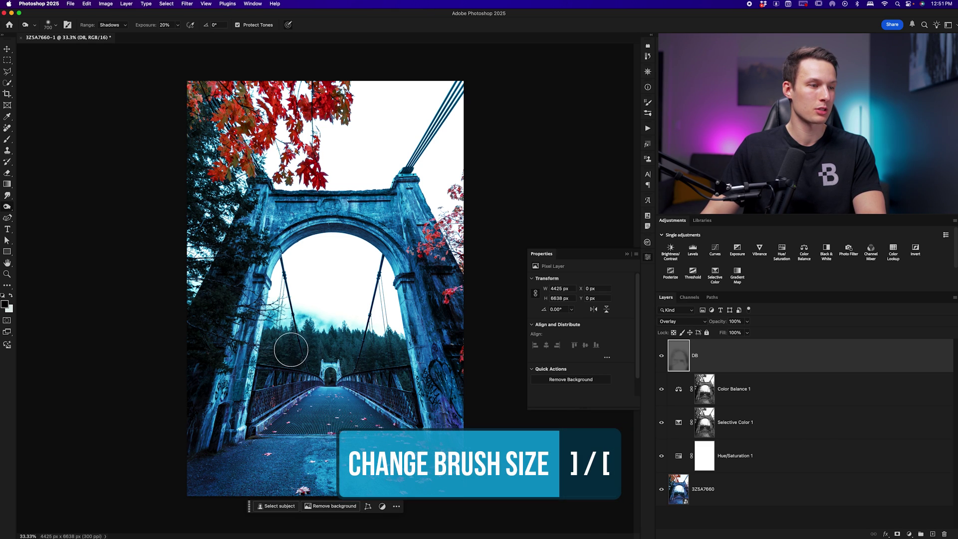
key("bracketright")
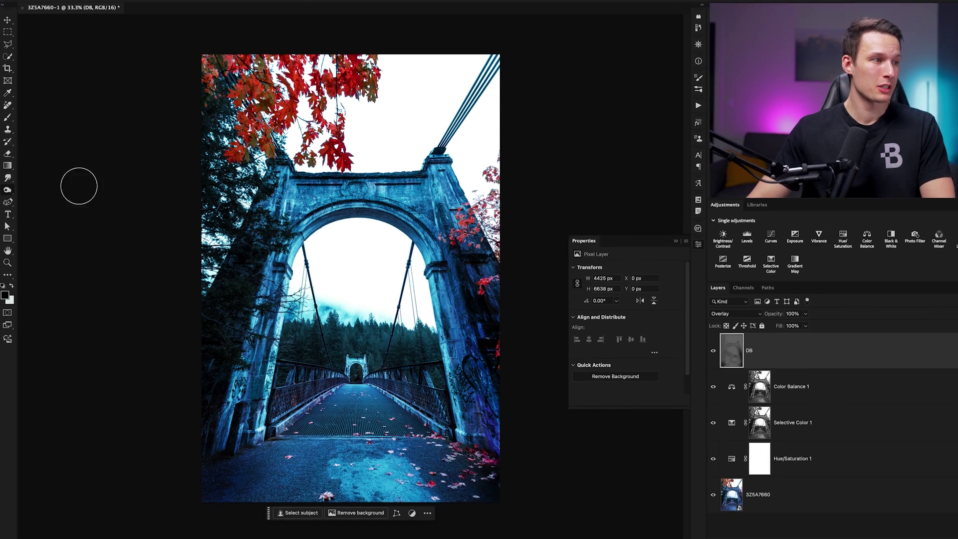
Switch to the Dodge Tool limited to Highlights and size the brush
right_click(7, 189)
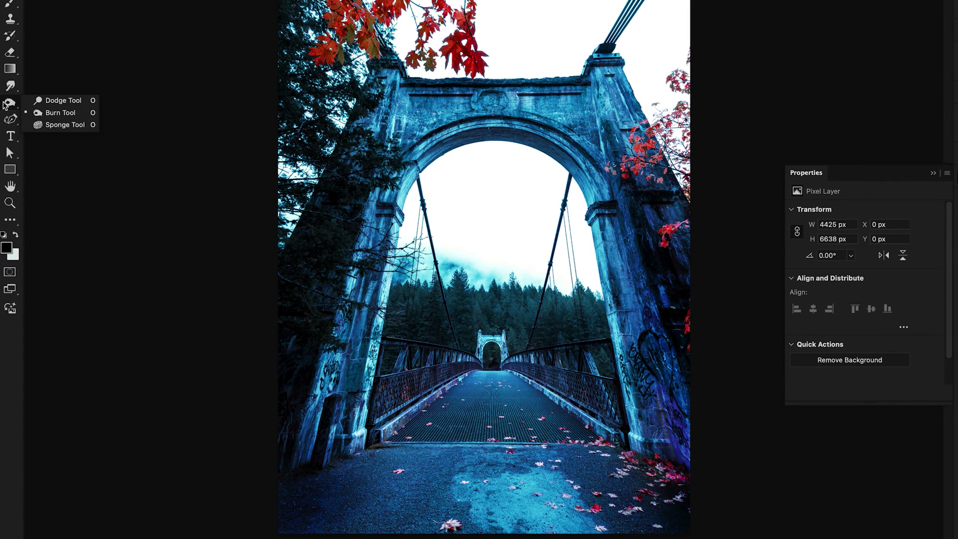
left_click(41, 102)
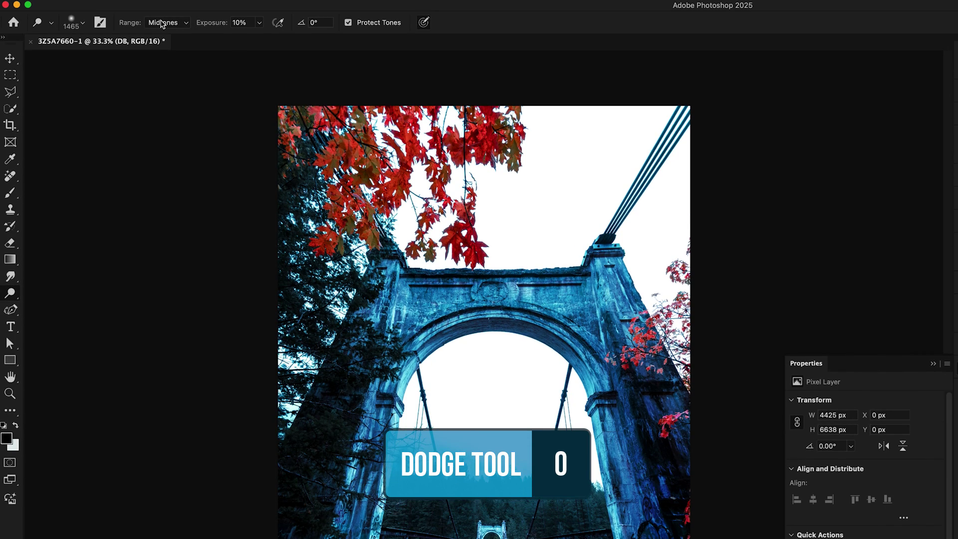
left_click(162, 23)
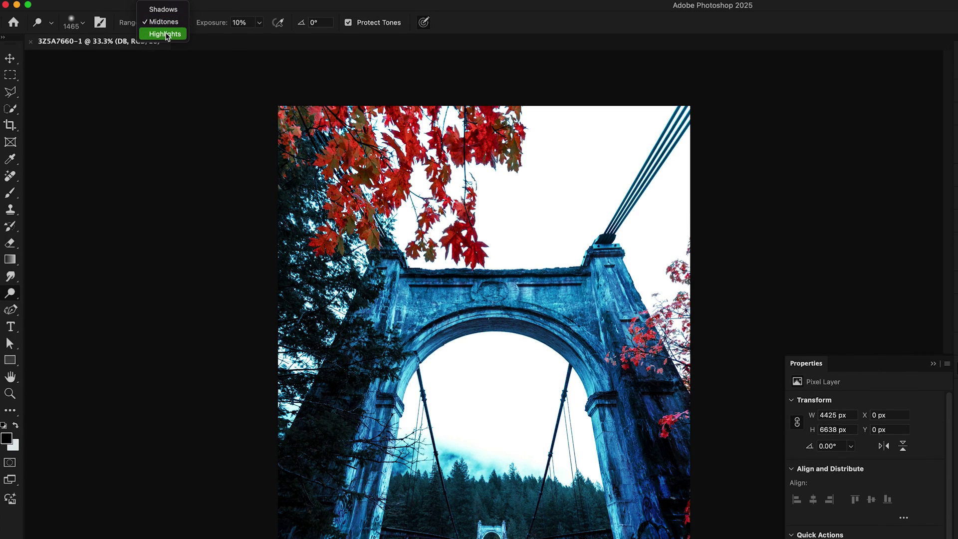
left_click(166, 34)
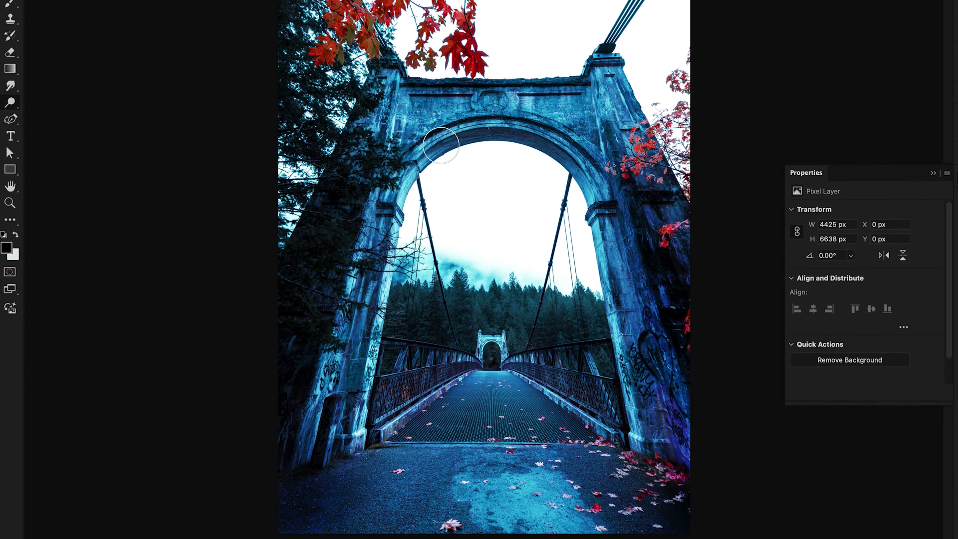
key("bracketleft")
key("bracketleft")
key("bracketright")
key("bracketright")
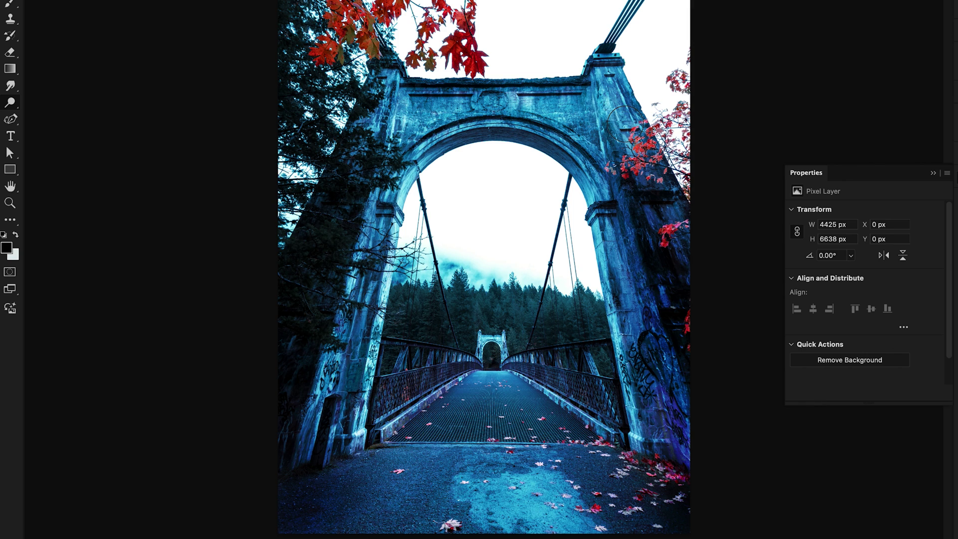
key("bracketright")
key("bracketright")
key("bracketright")
key("bracketleft")
key("bracketleft")
key("bracketleft")
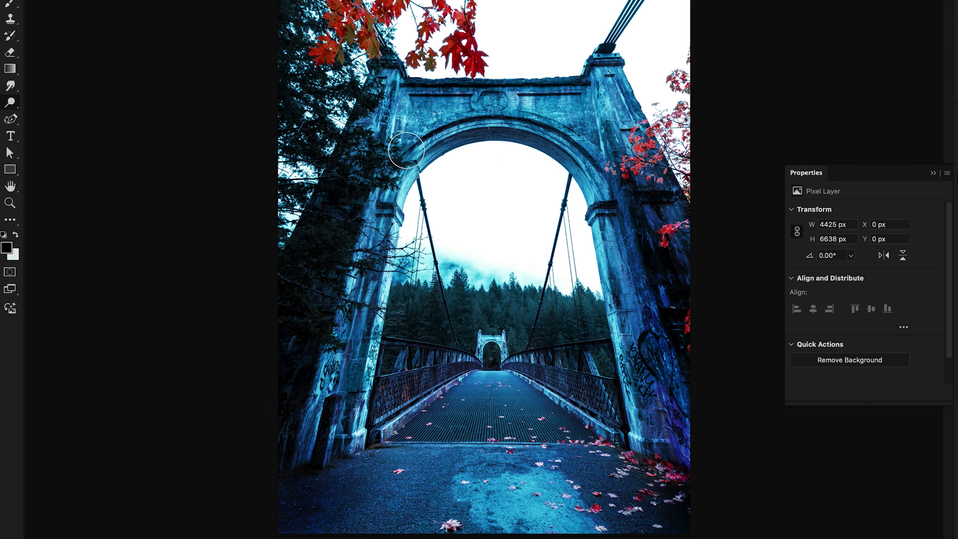
key("bracketright")
key("bracketright")
key("bracketright")
key("bracketright")
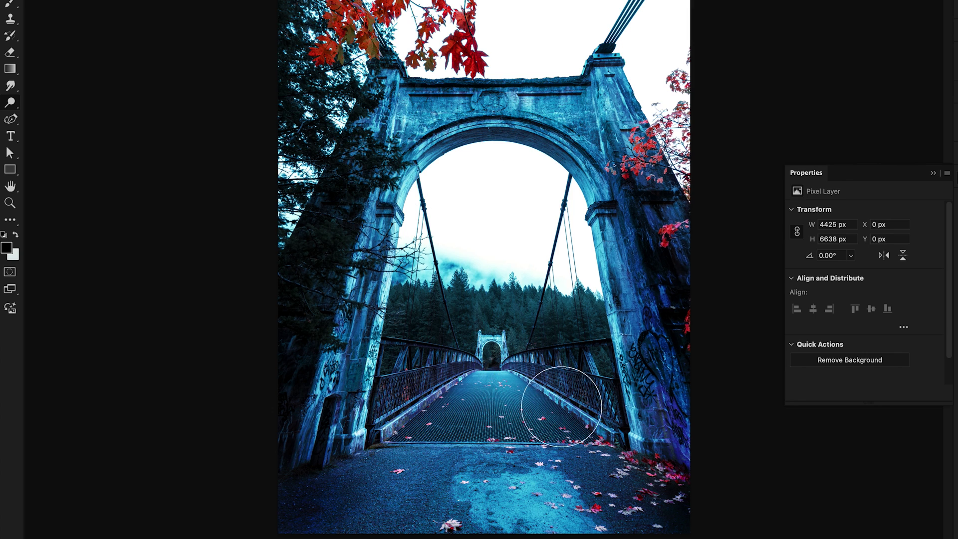
key("bracketleft")
key("bracketleft")
key("bracketleft")
key("bracketleft")
key("bracketleft")
key("bracketleft")
key("bracketleft")
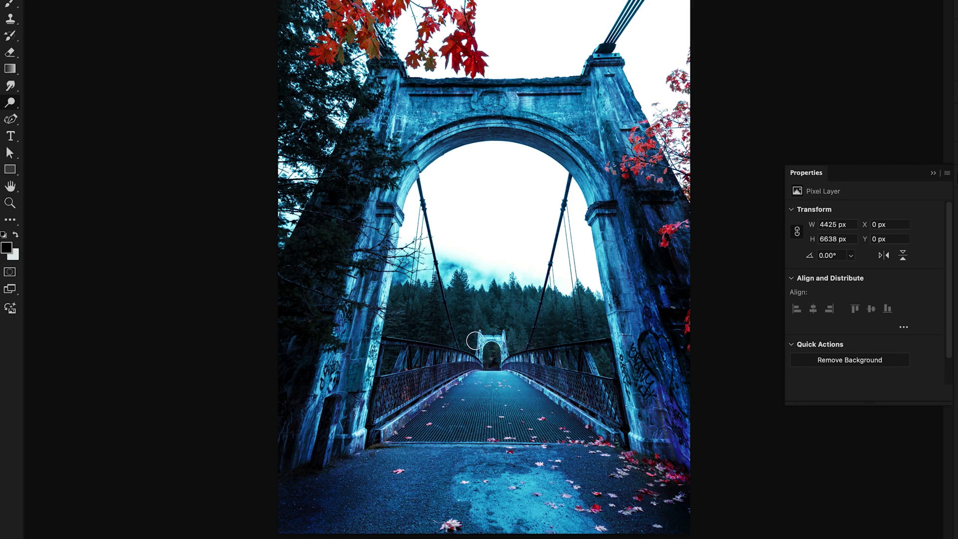
key("bracketright")
key("bracketright")
key("bracketright")
Brighten the bridge deck below the far tower, then toggle the DB layer to compare
left_click_drag(541, 398, 515, 406)
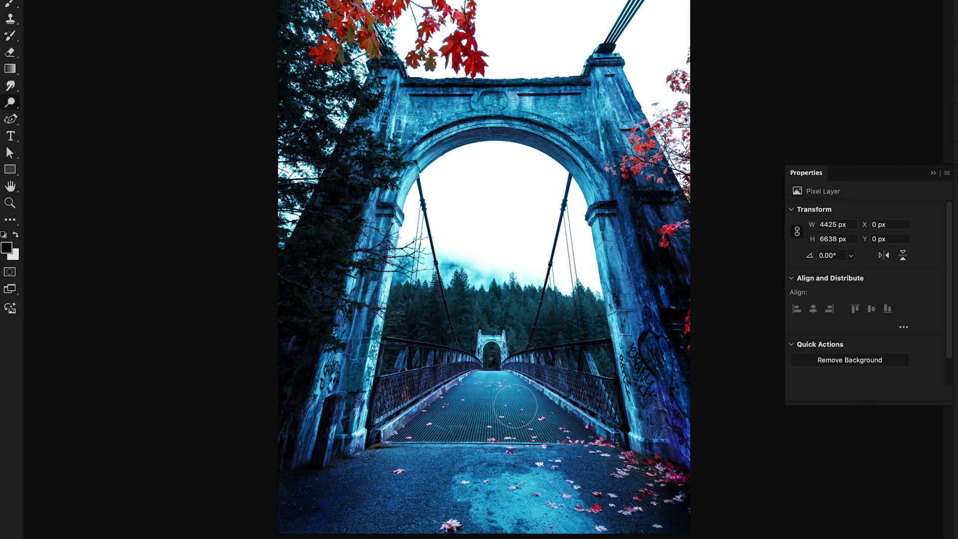
key("ctrl+comma")
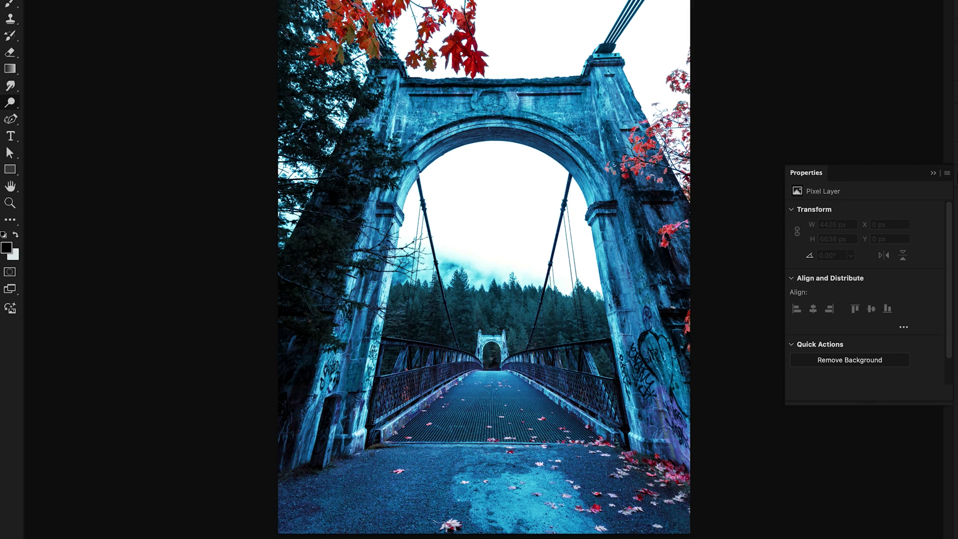
key("ctrl+comma")
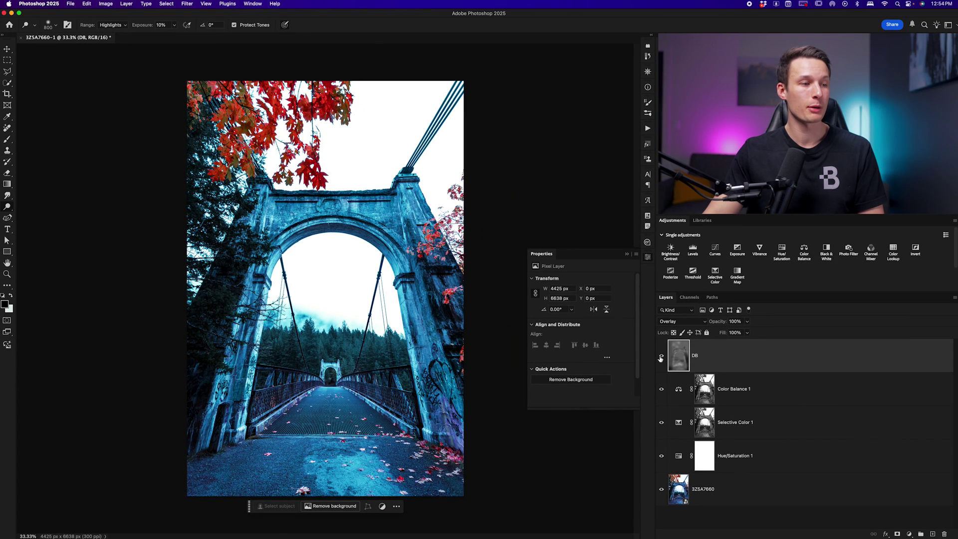
Toggle the DB layer's visibility to compare the dodge-and-burn result
key("ctrl+comma")
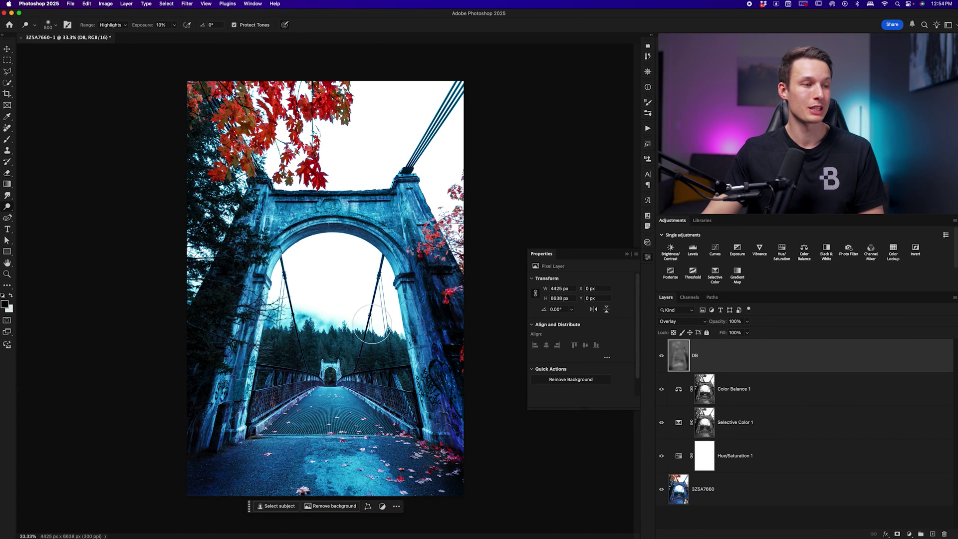